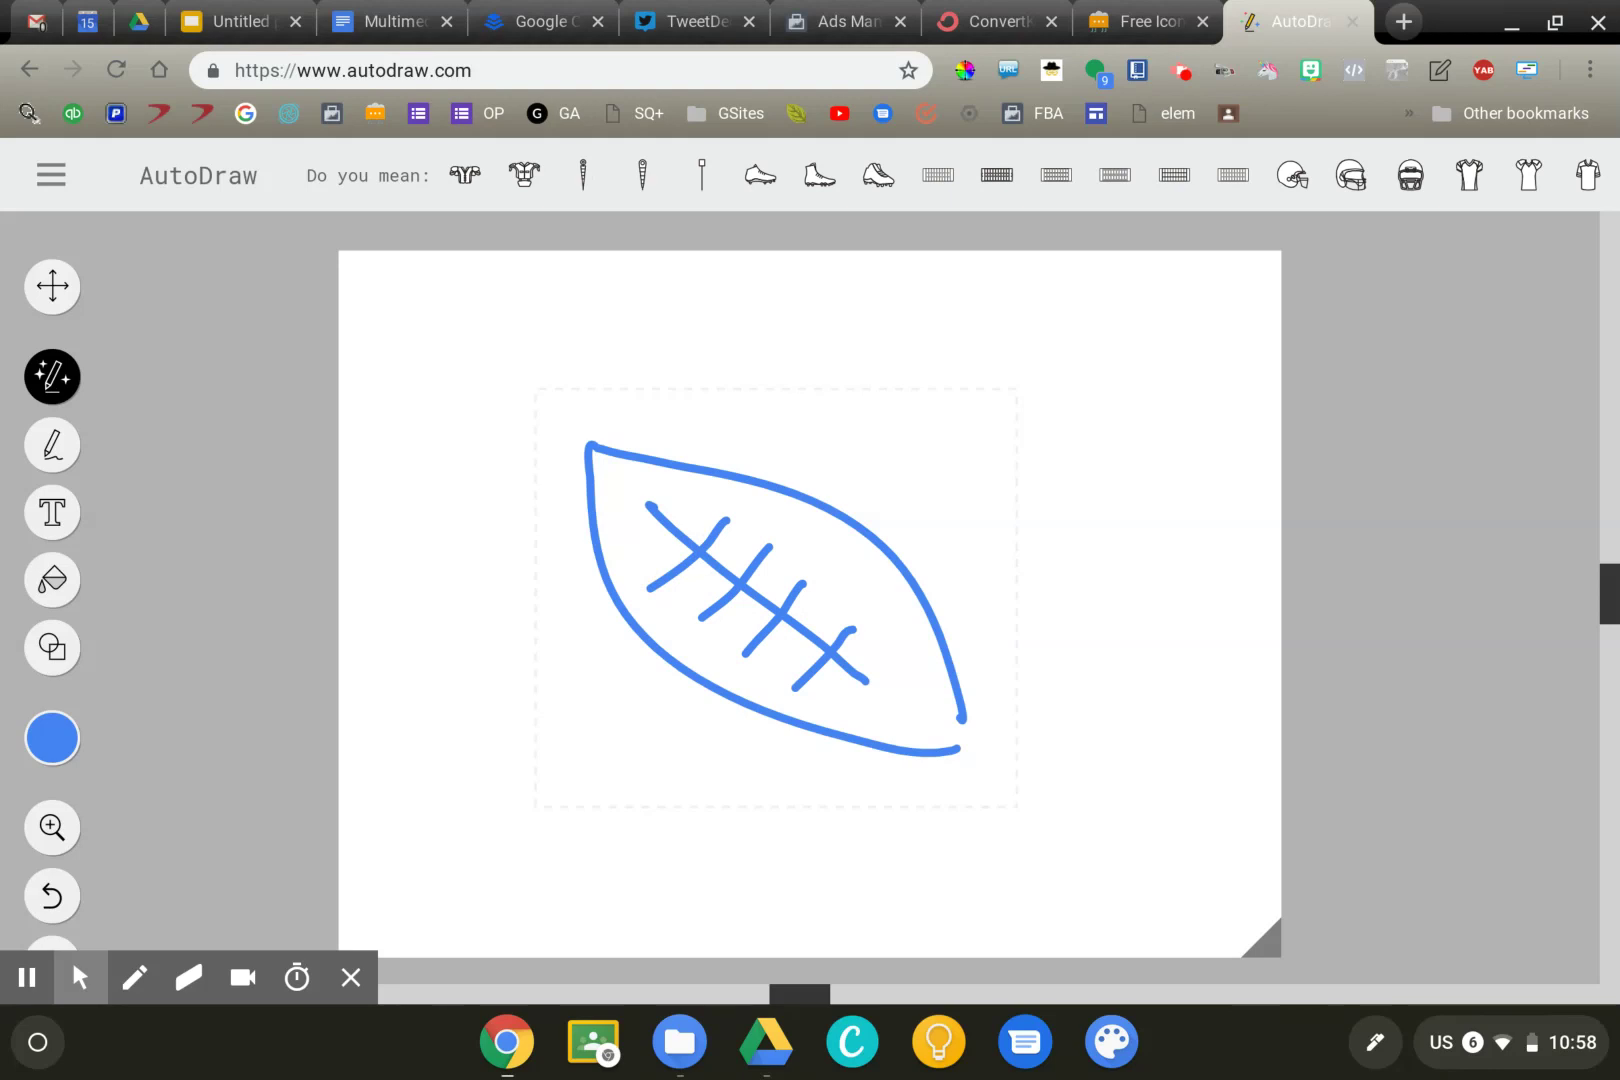
Swap the rough football sketch for the clean blue football clip art from the suggestions.
{"action": "left_click_drag", "start_coordinate": [1220, 184], "coordinate": [530, 190]}
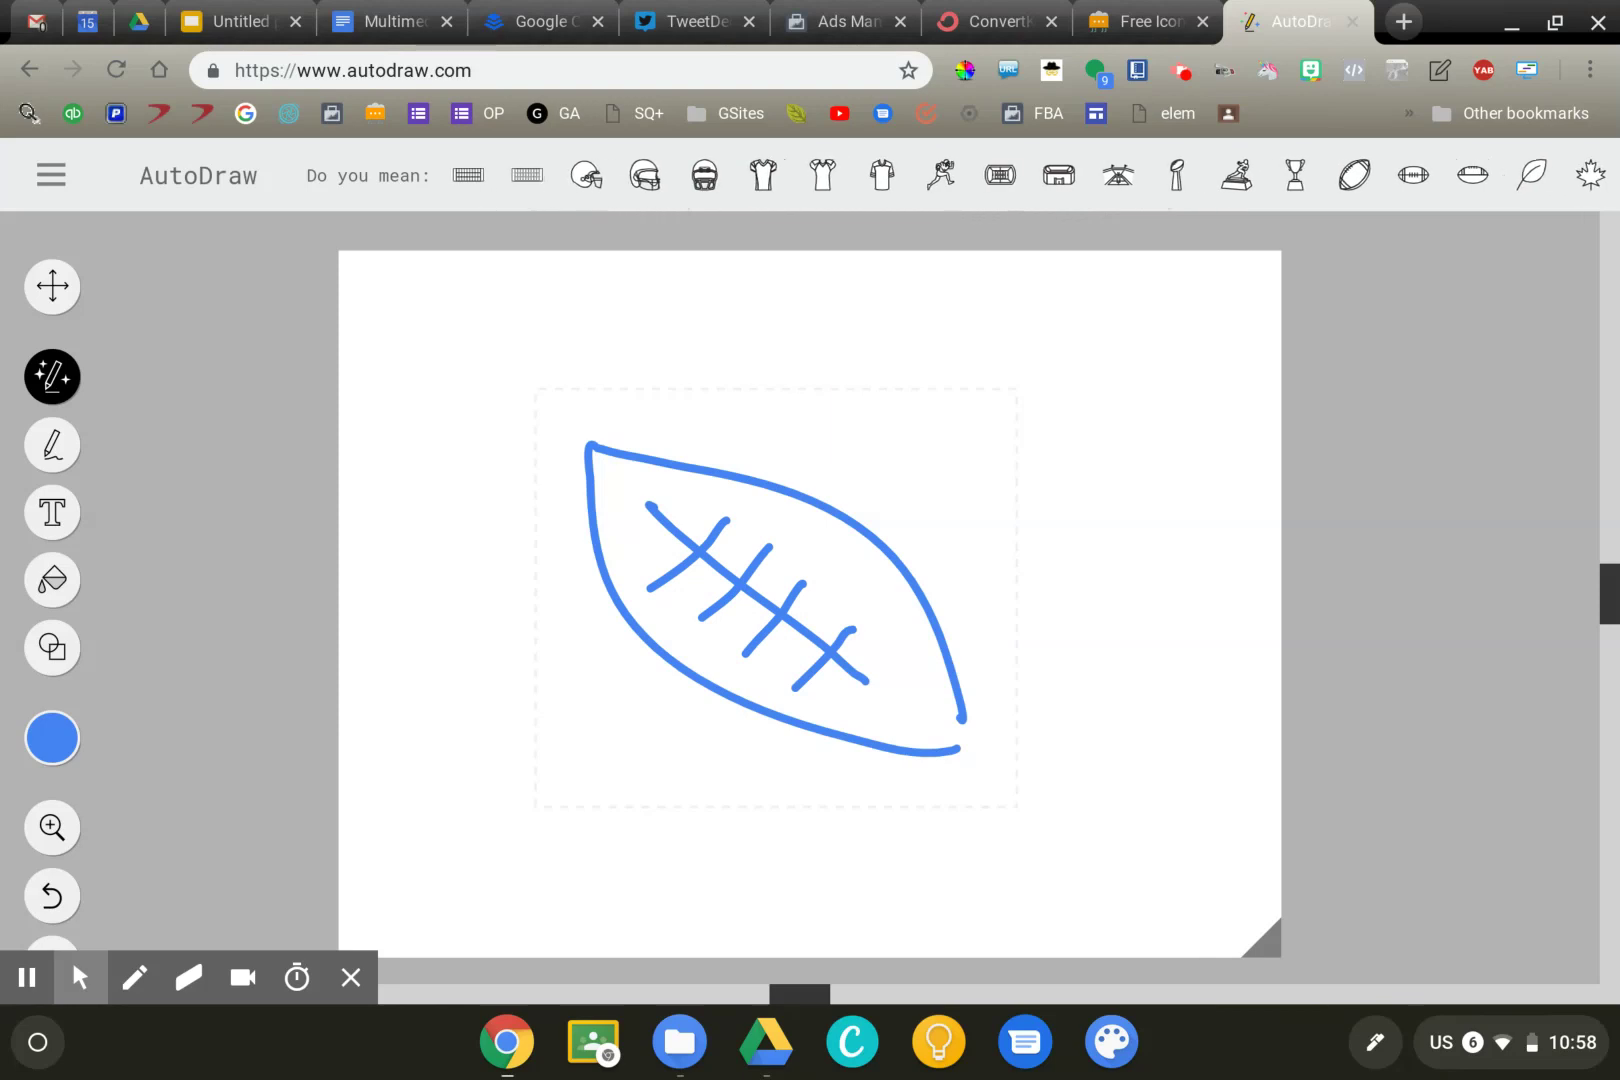
{"action": "left_click_drag", "start_coordinate": [1282, 195], "coordinate": [792, 213]}
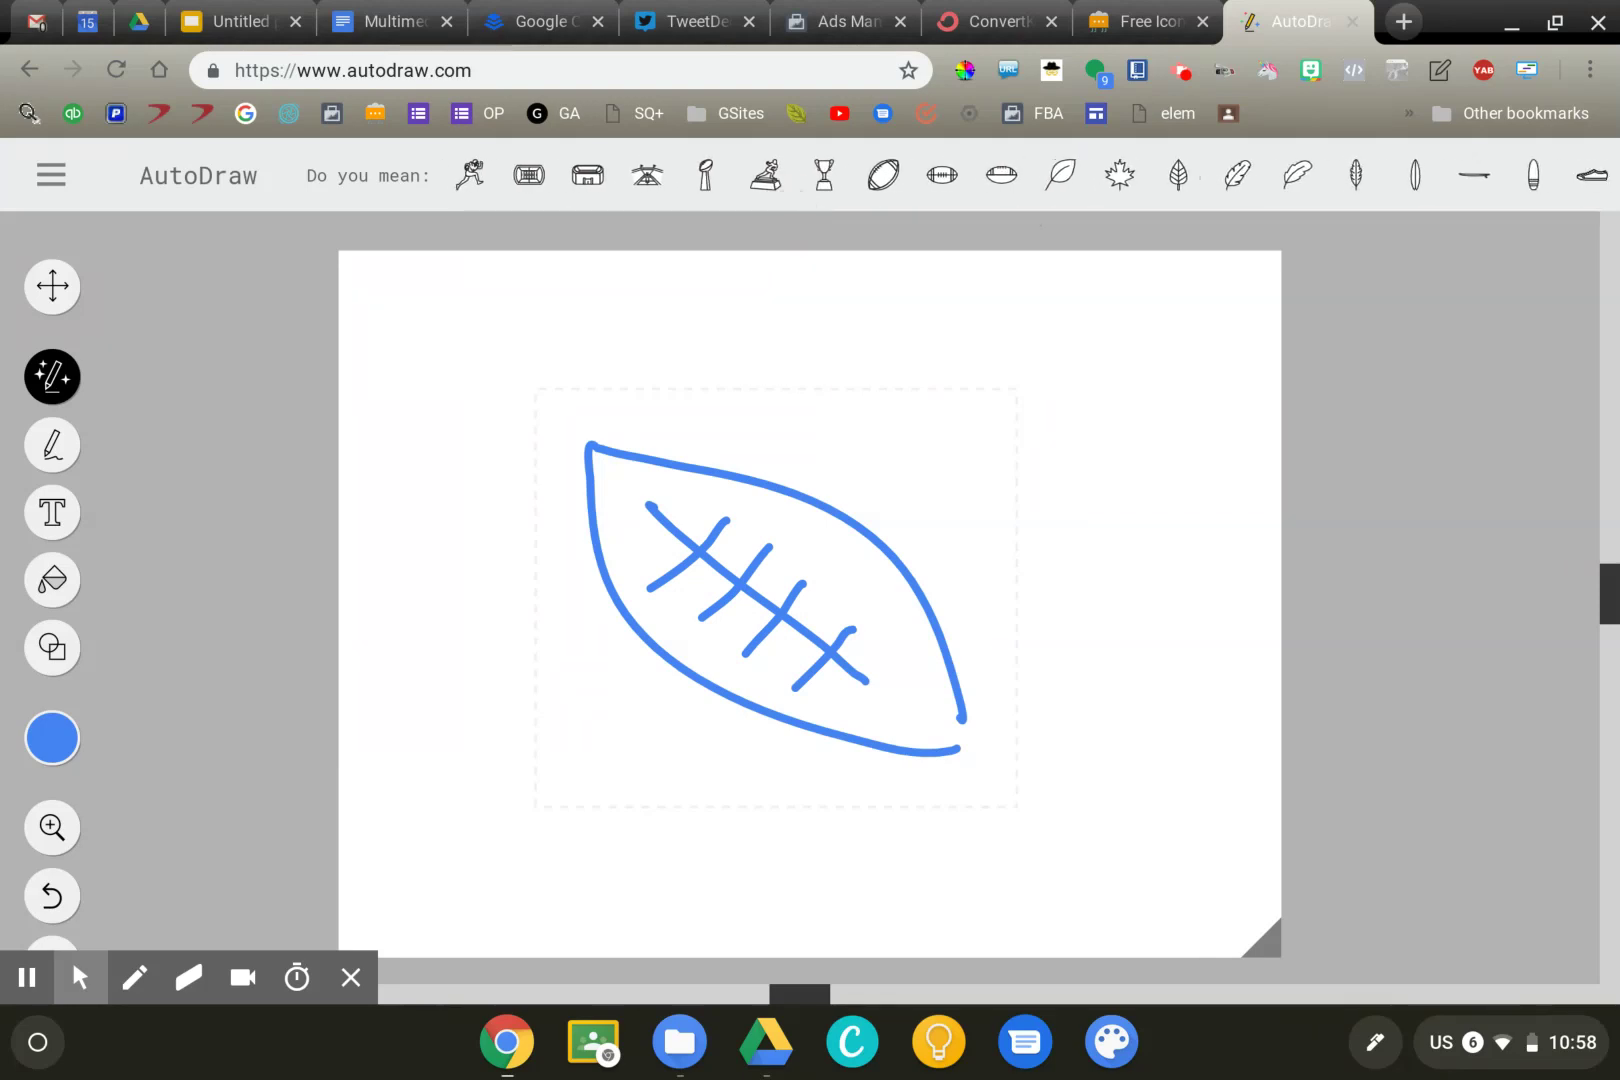
{"action": "left_click", "coordinate": [883, 175]}
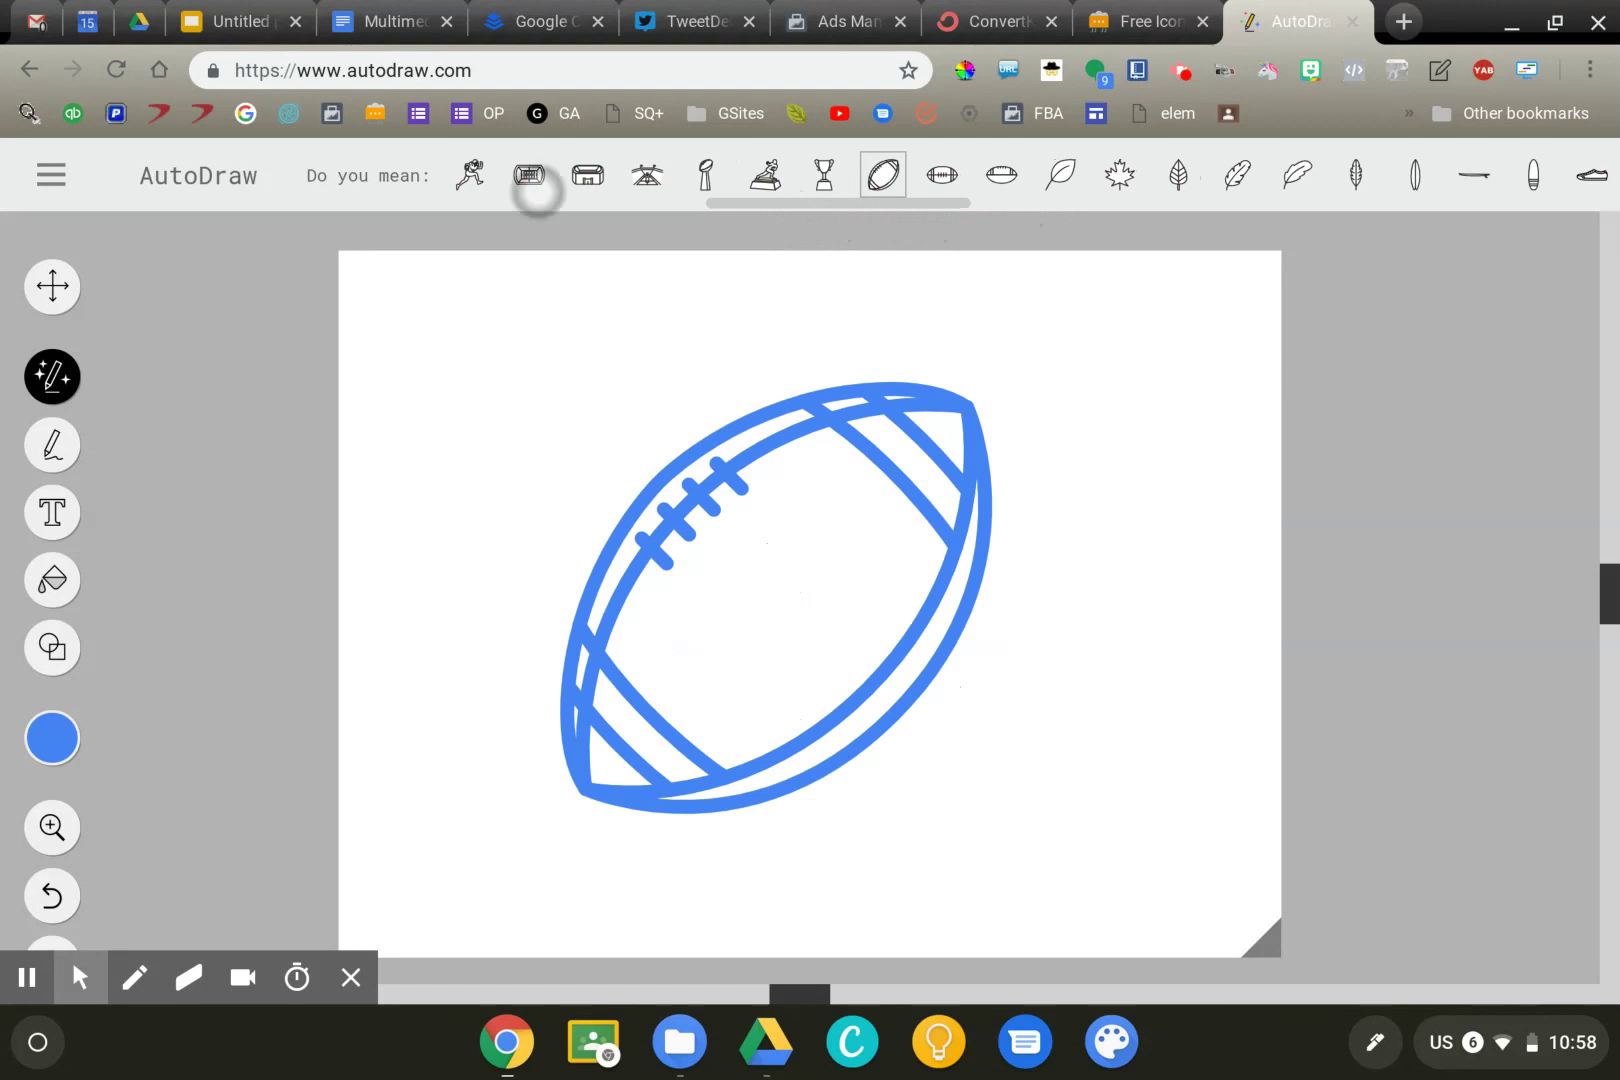
{"action": "left_click_drag", "start_coordinate": [535, 177], "coordinate": [868, 181]}
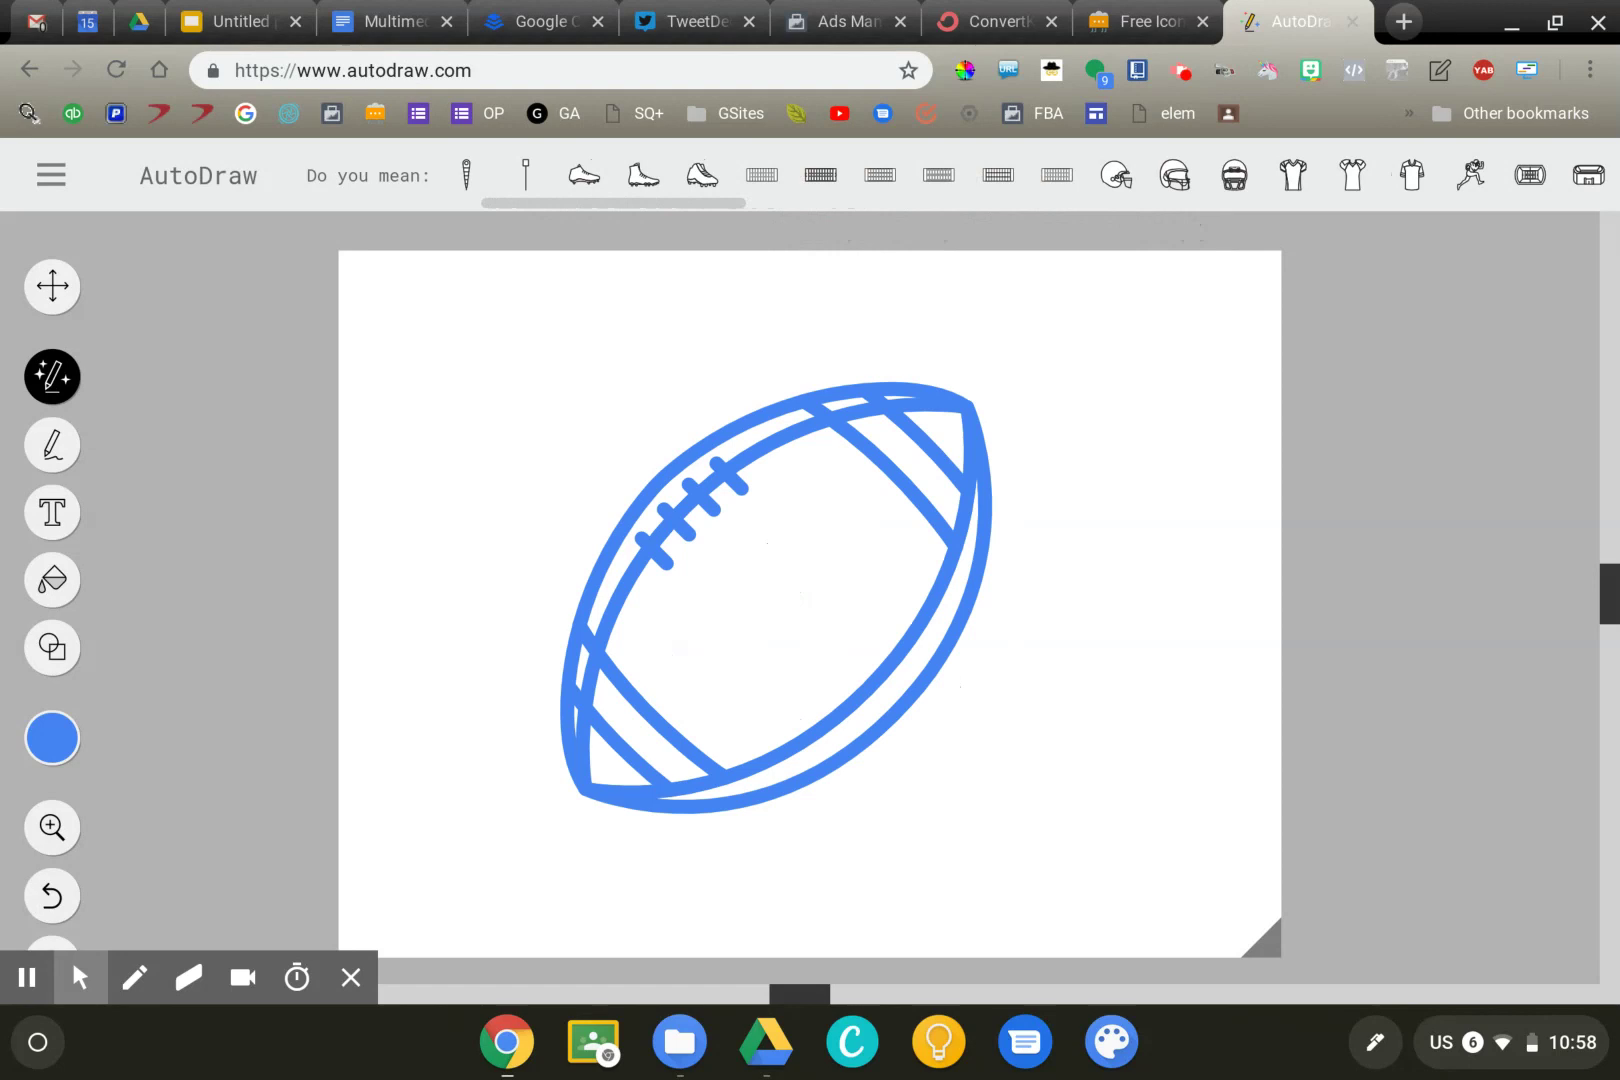
{"action": "left_click_drag", "start_coordinate": [1219, 192], "coordinate": [676, 183]}
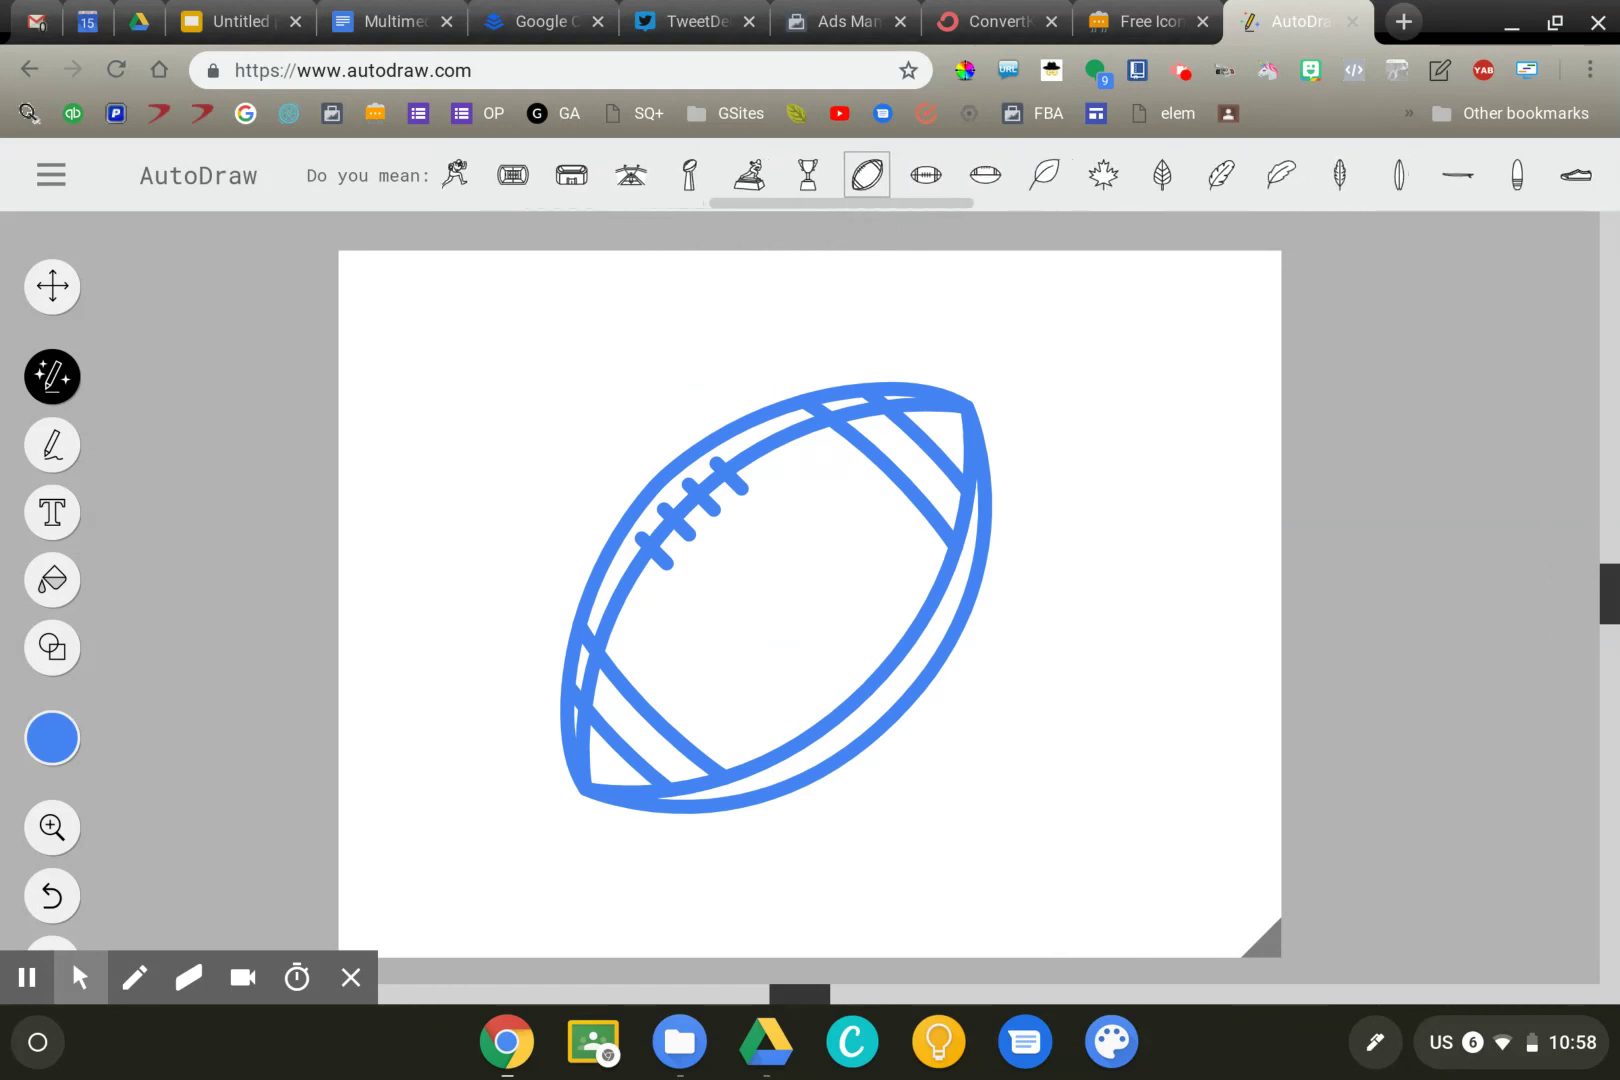
Recolour the football outline black with the Fill tool.
{"action": "left_click", "coordinate": [52, 737]}
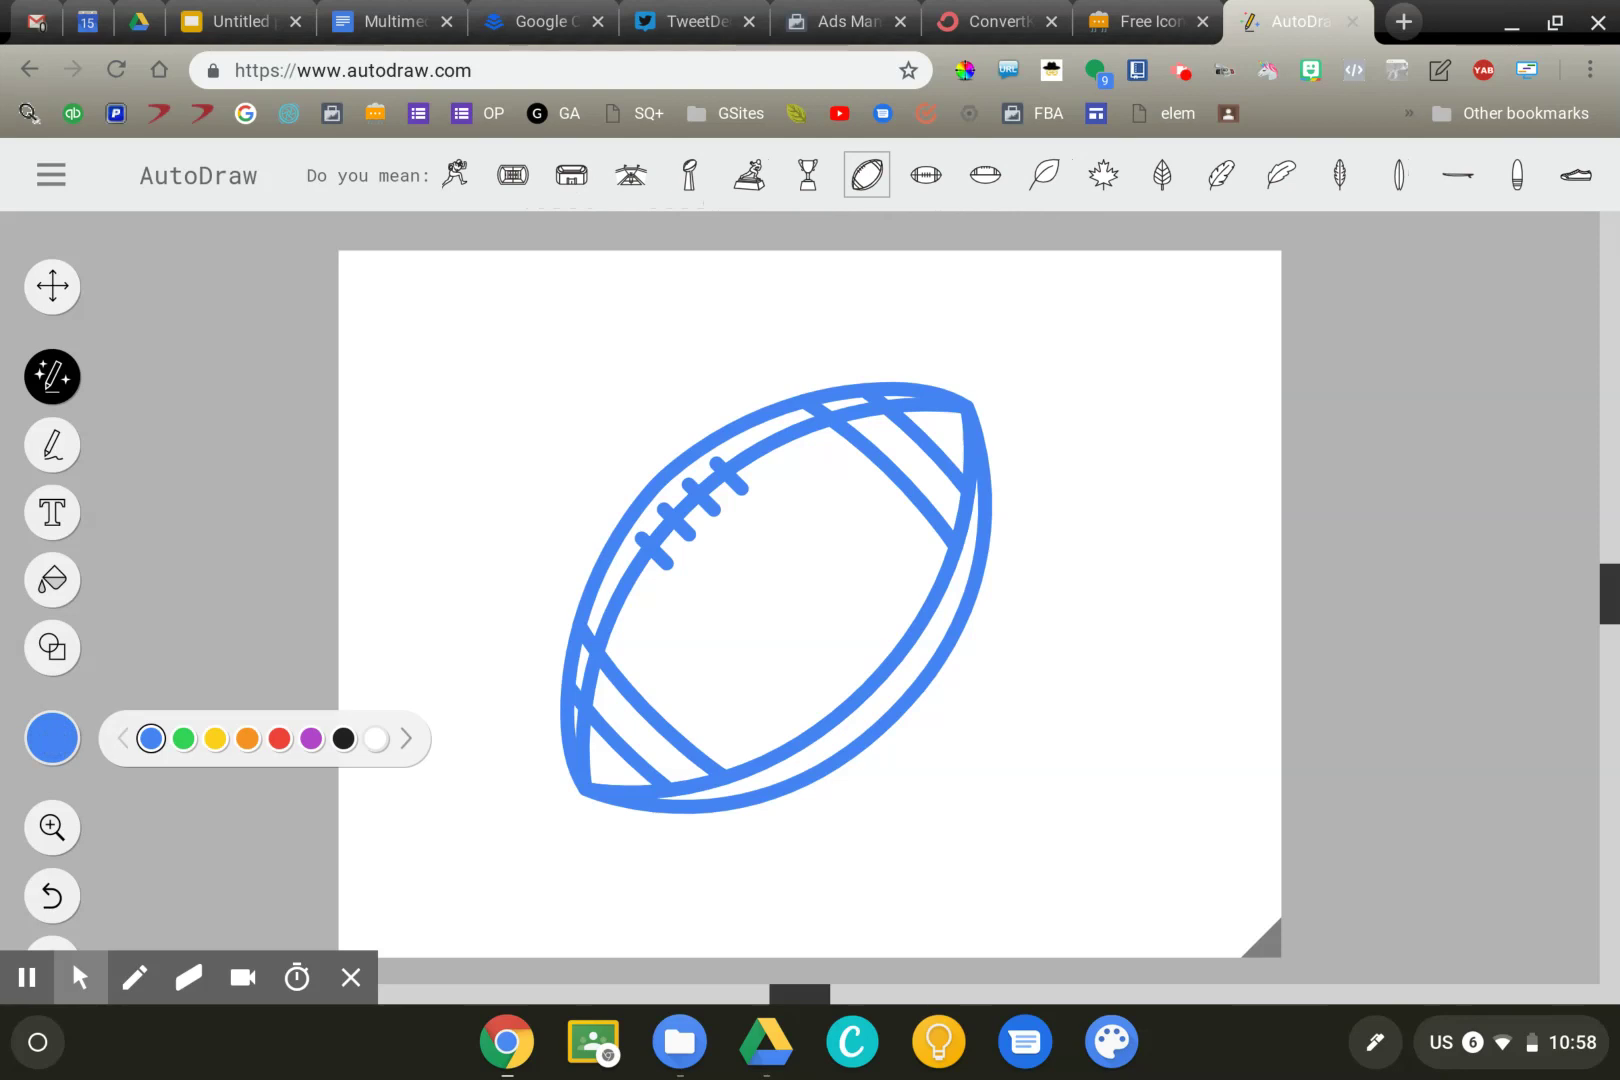
{"action": "left_click", "coordinate": [343, 738]}
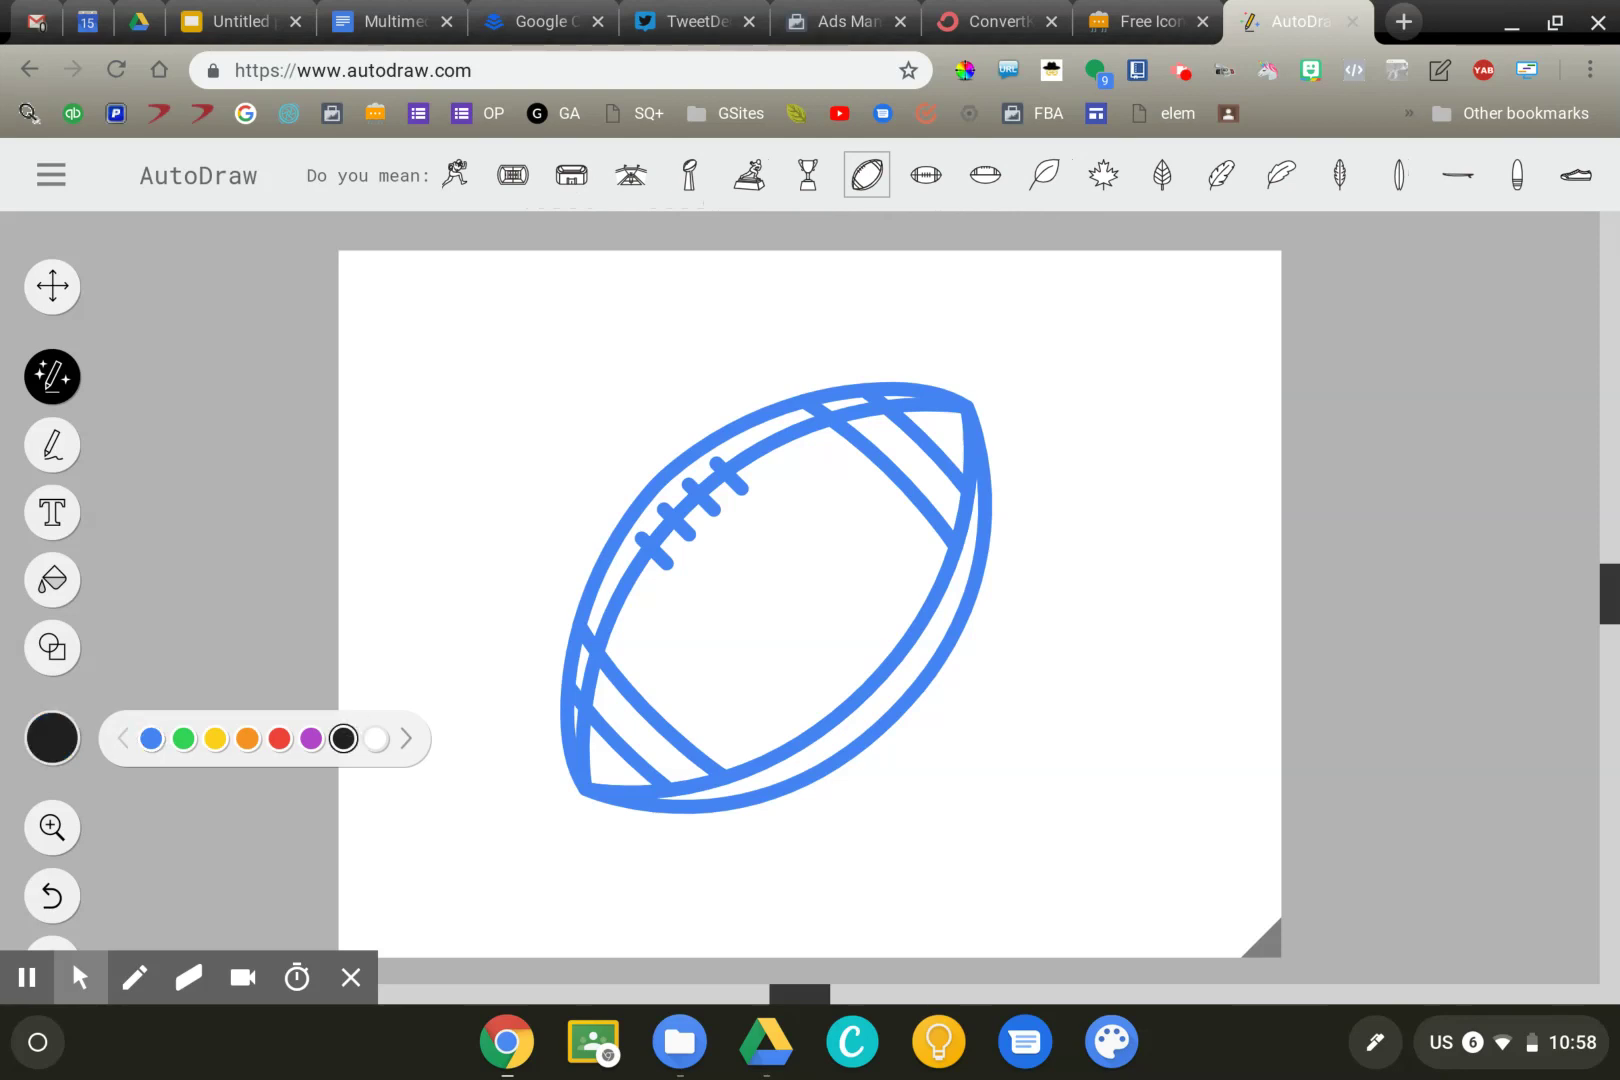
{"action": "left_click", "coordinate": [52, 579]}
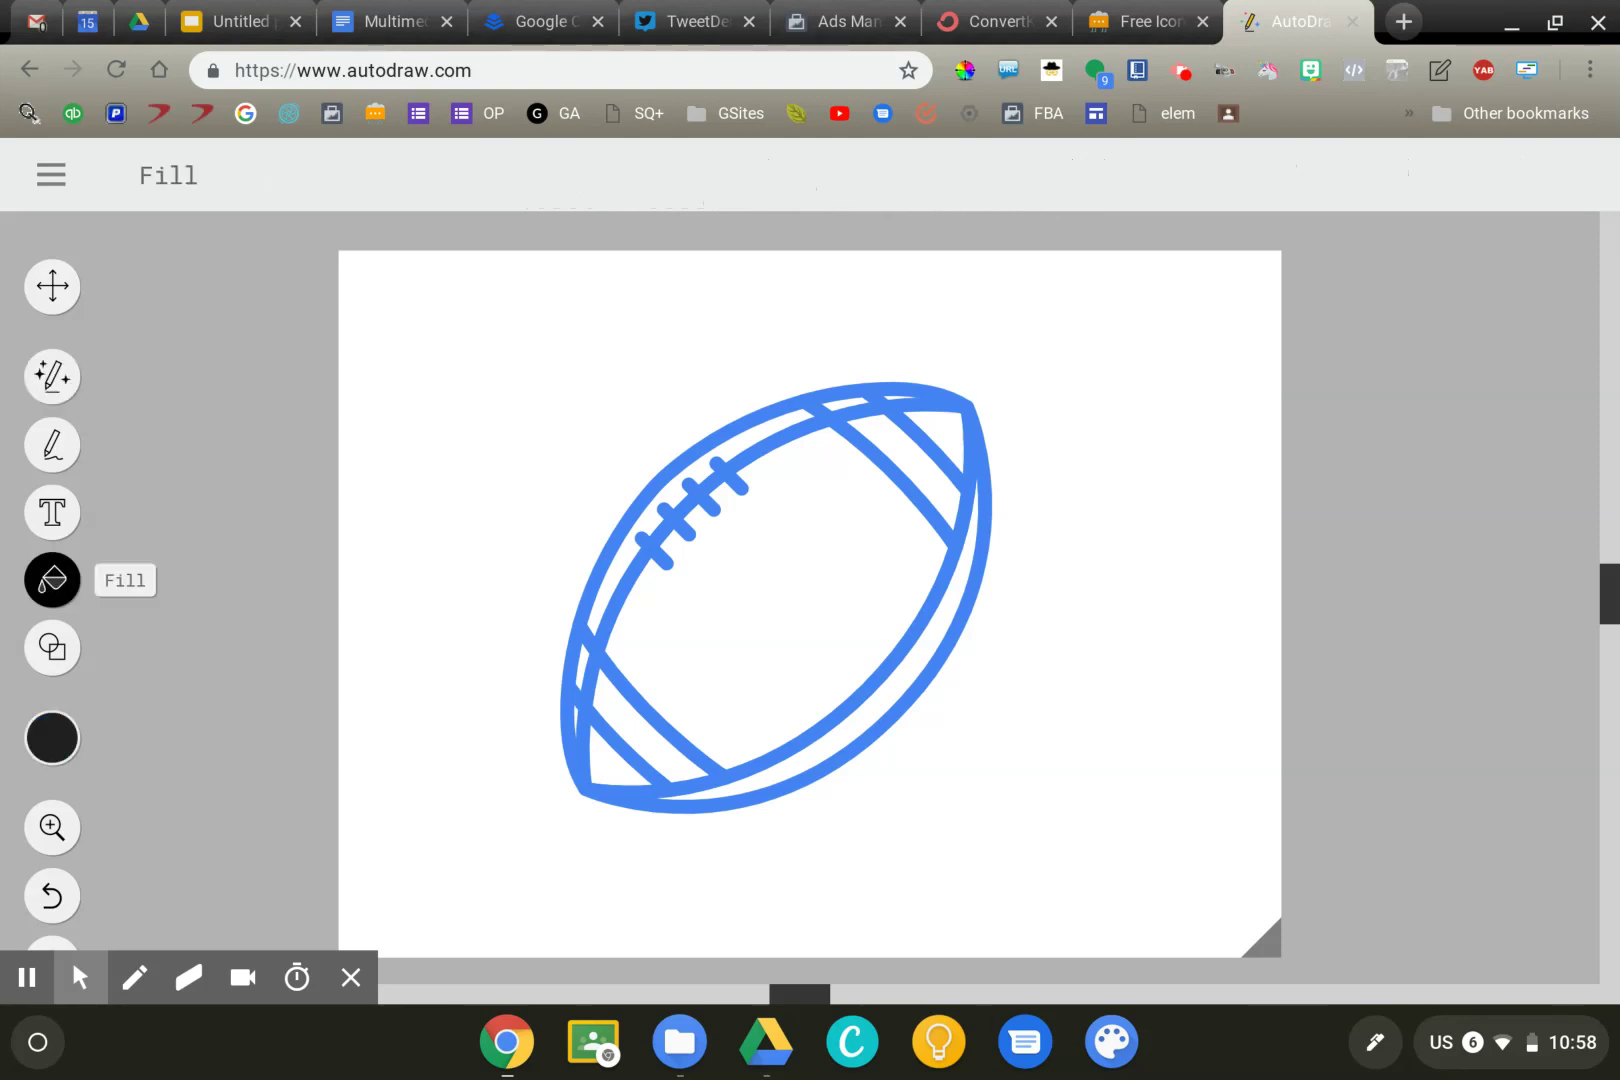
{"action": "left_click", "coordinate": [650, 792]}
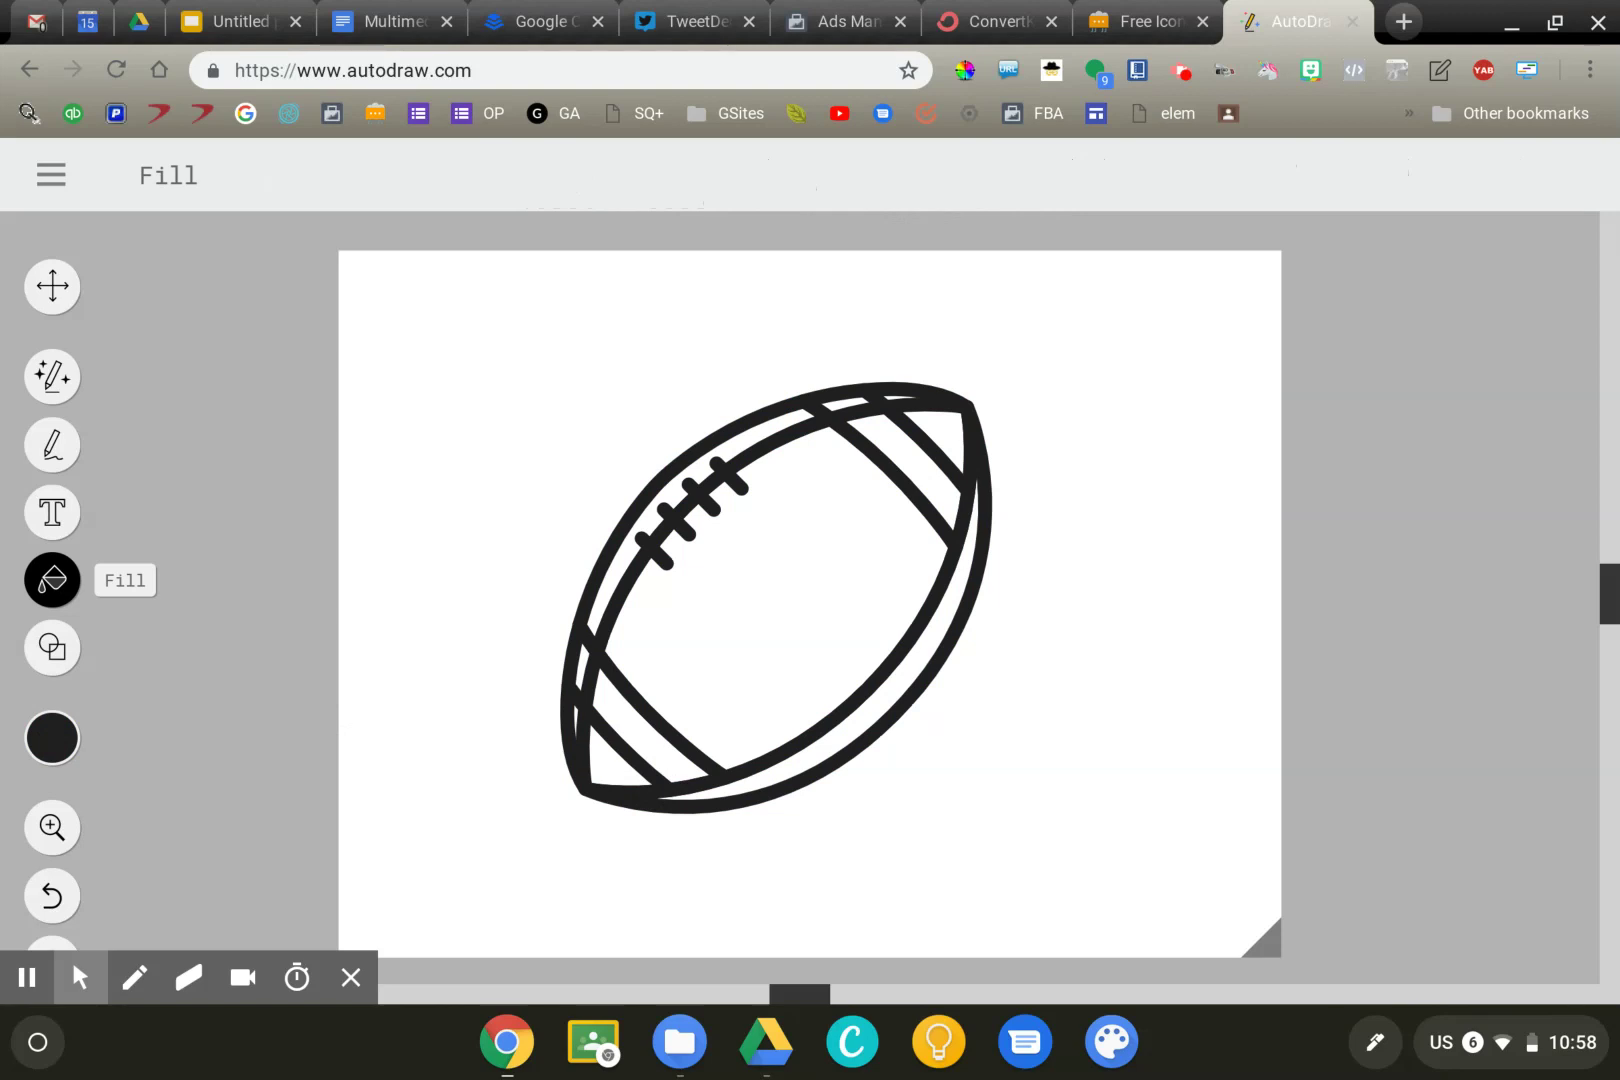
Fill the football body brown and both end stripes orange.
{"action": "left_click", "coordinate": [52, 737]}
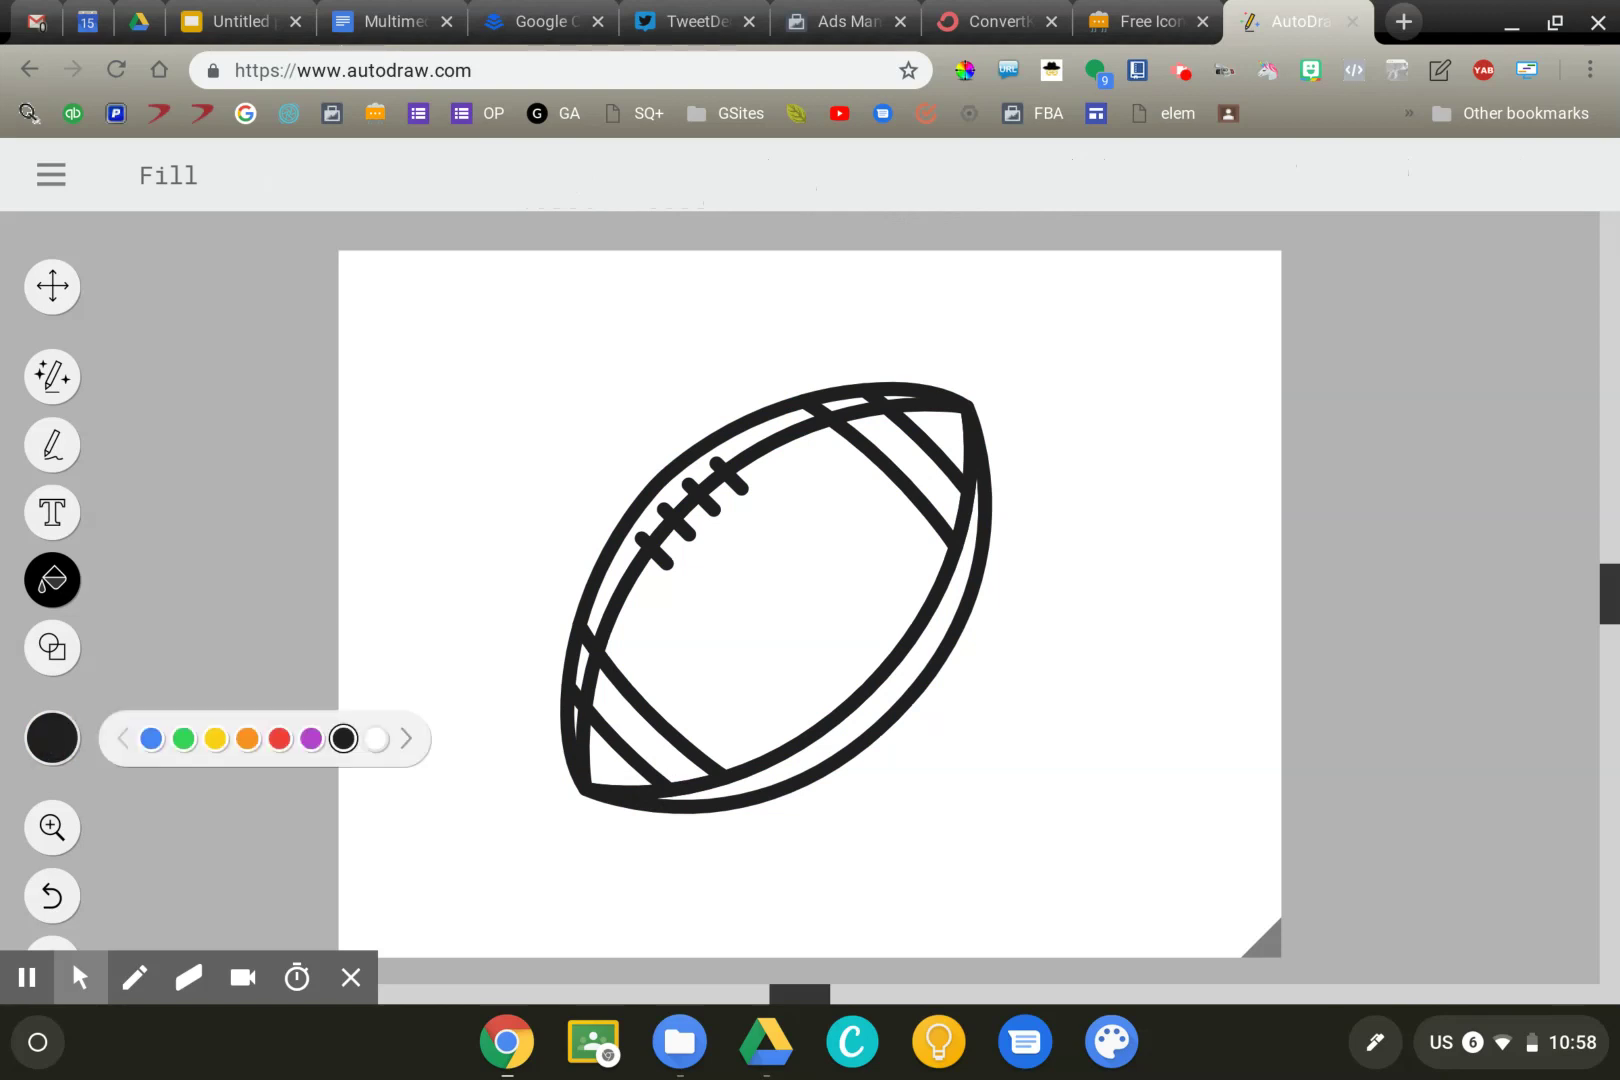
{"action": "left_click", "coordinate": [405, 738]}
{"action": "left_click", "coordinate": [279, 738]}
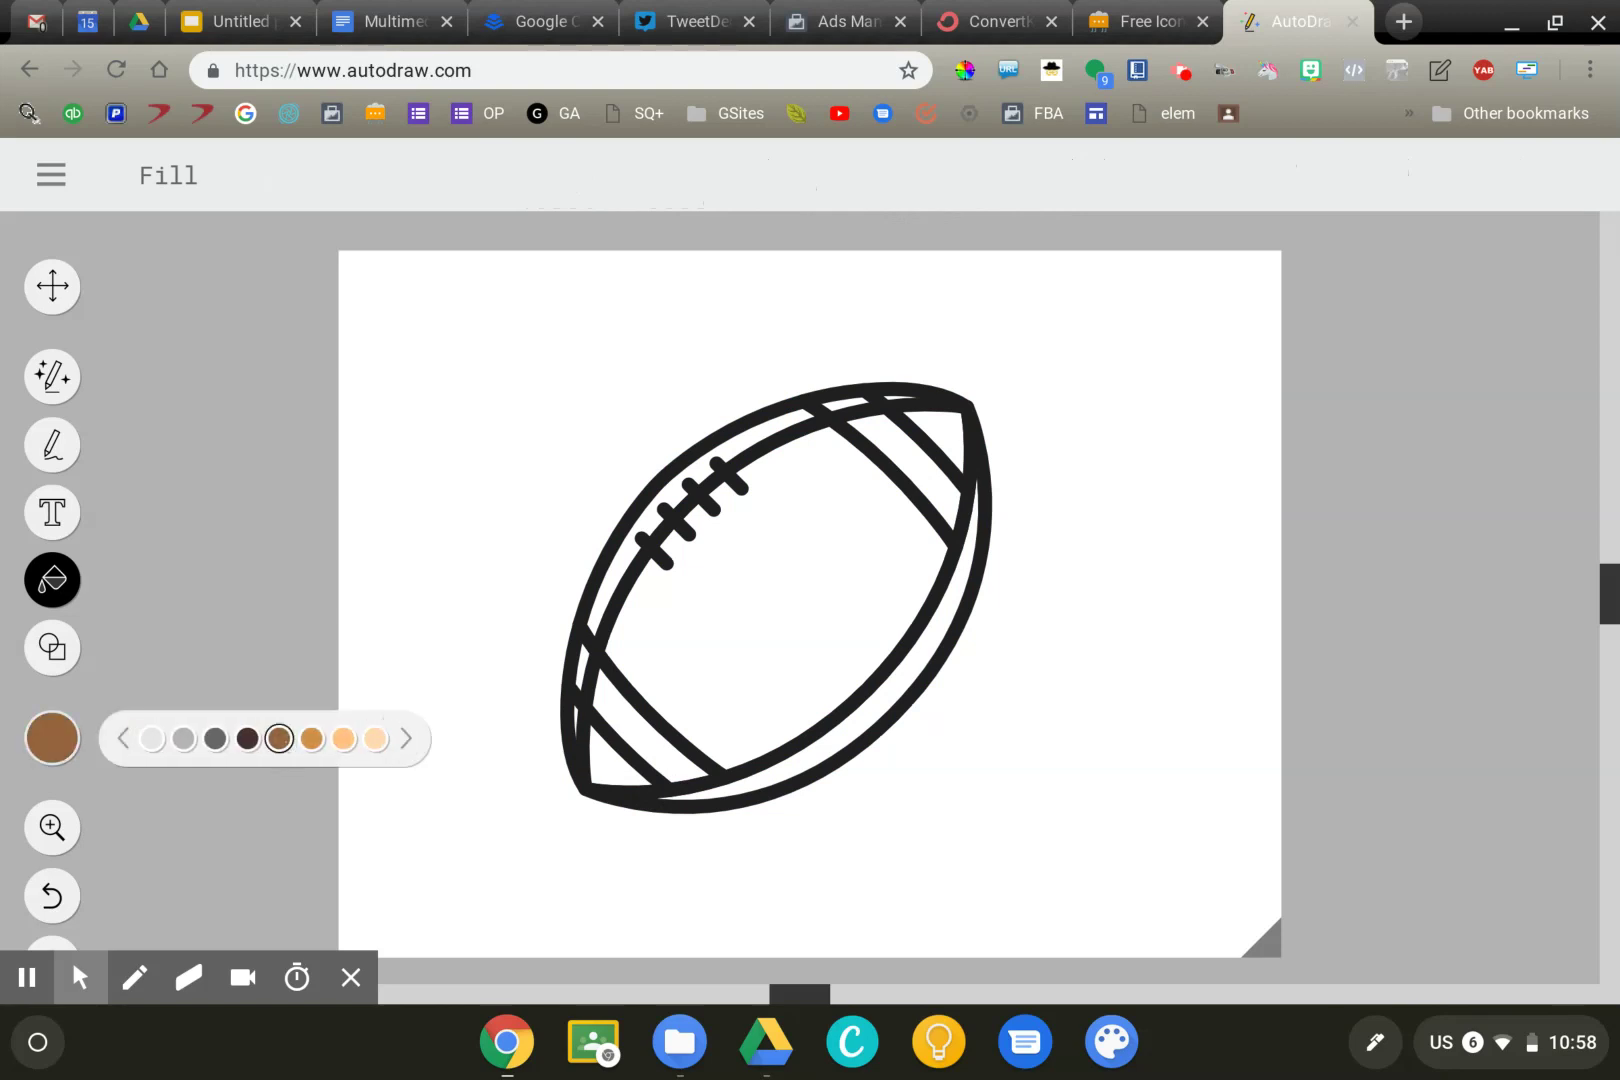
{"action": "left_click", "coordinate": [780, 600]}
{"action": "left_click", "coordinate": [311, 738]}
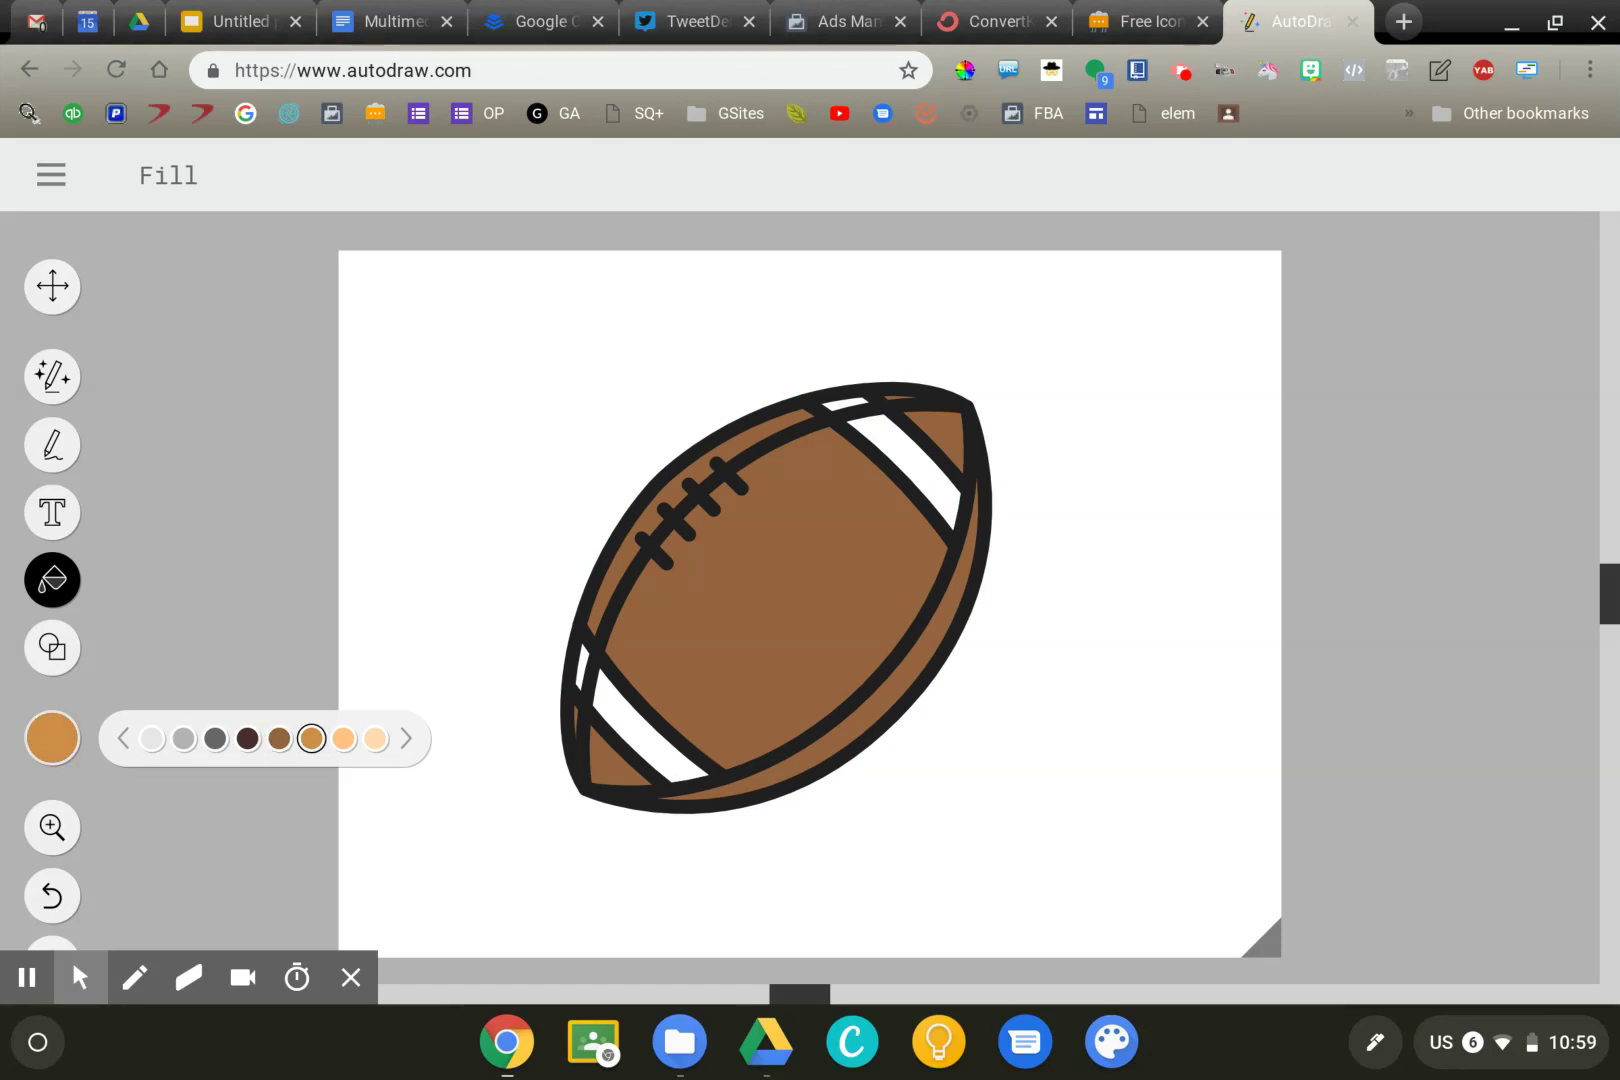
{"action": "left_click", "coordinate": [634, 726]}
{"action": "left_click", "coordinate": [903, 465]}
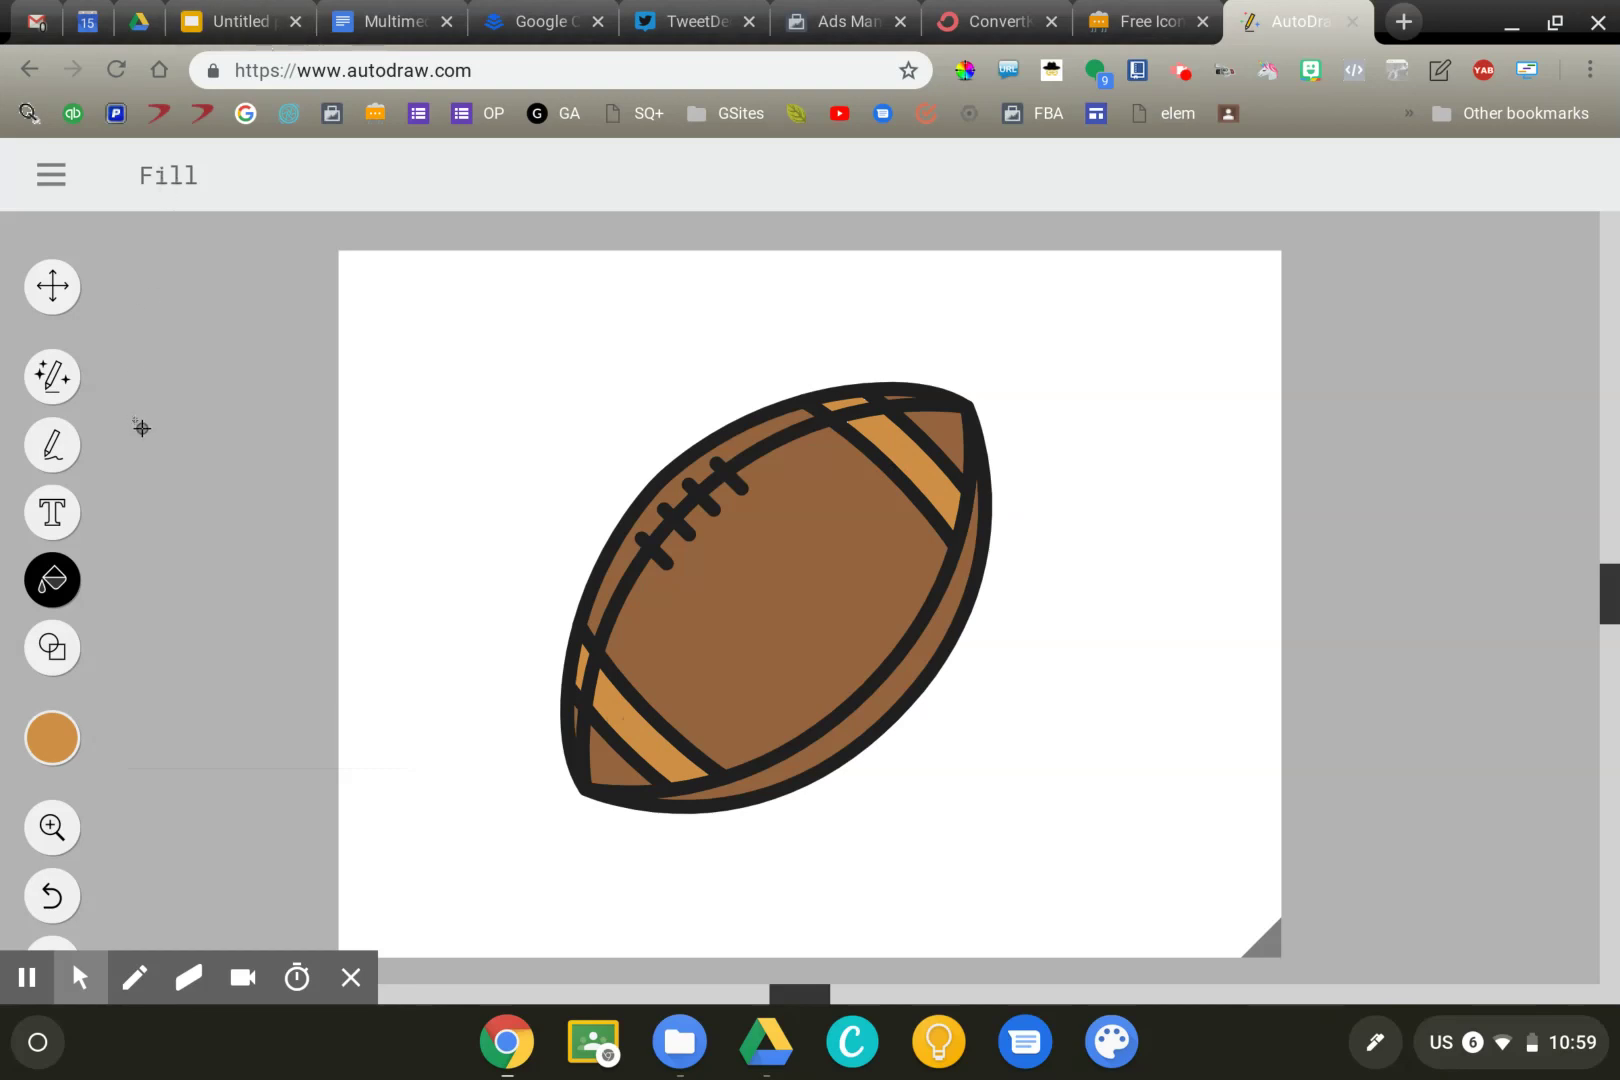
Enlarge the football so it fills most of the canvas.
{"action": "left_click", "coordinate": [52, 286]}
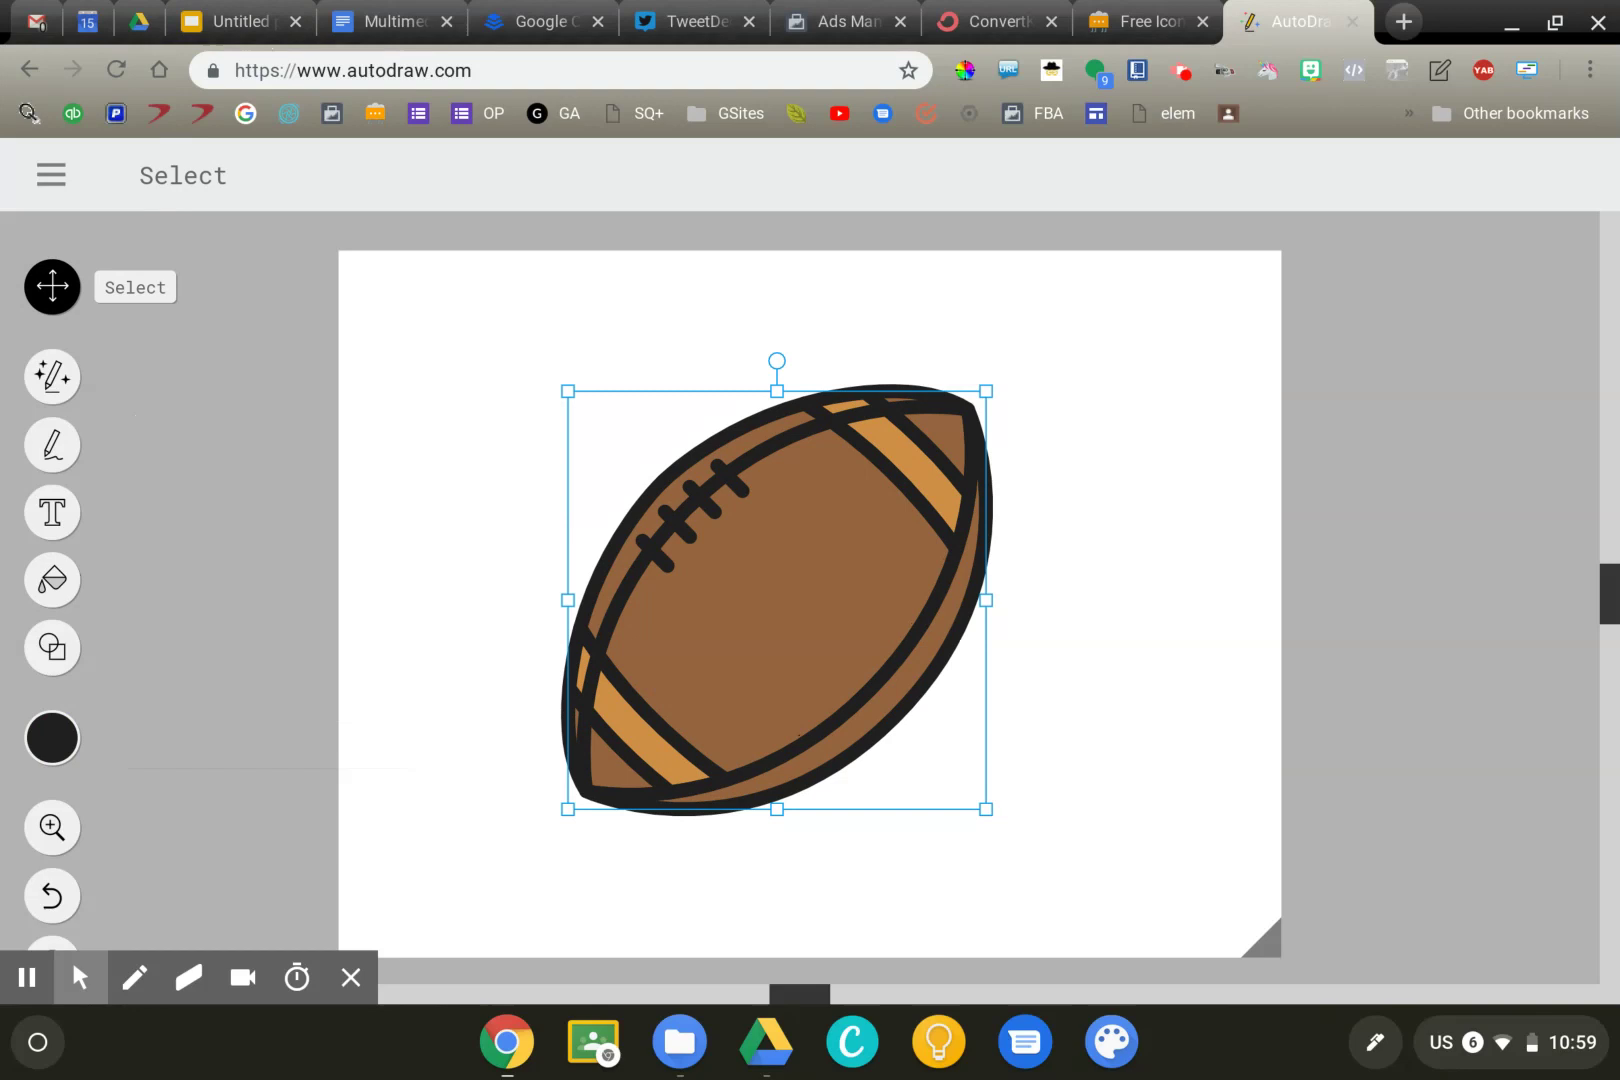
{"action": "left_click_drag", "start_coordinate": [568, 809], "coordinate": [437, 939]}
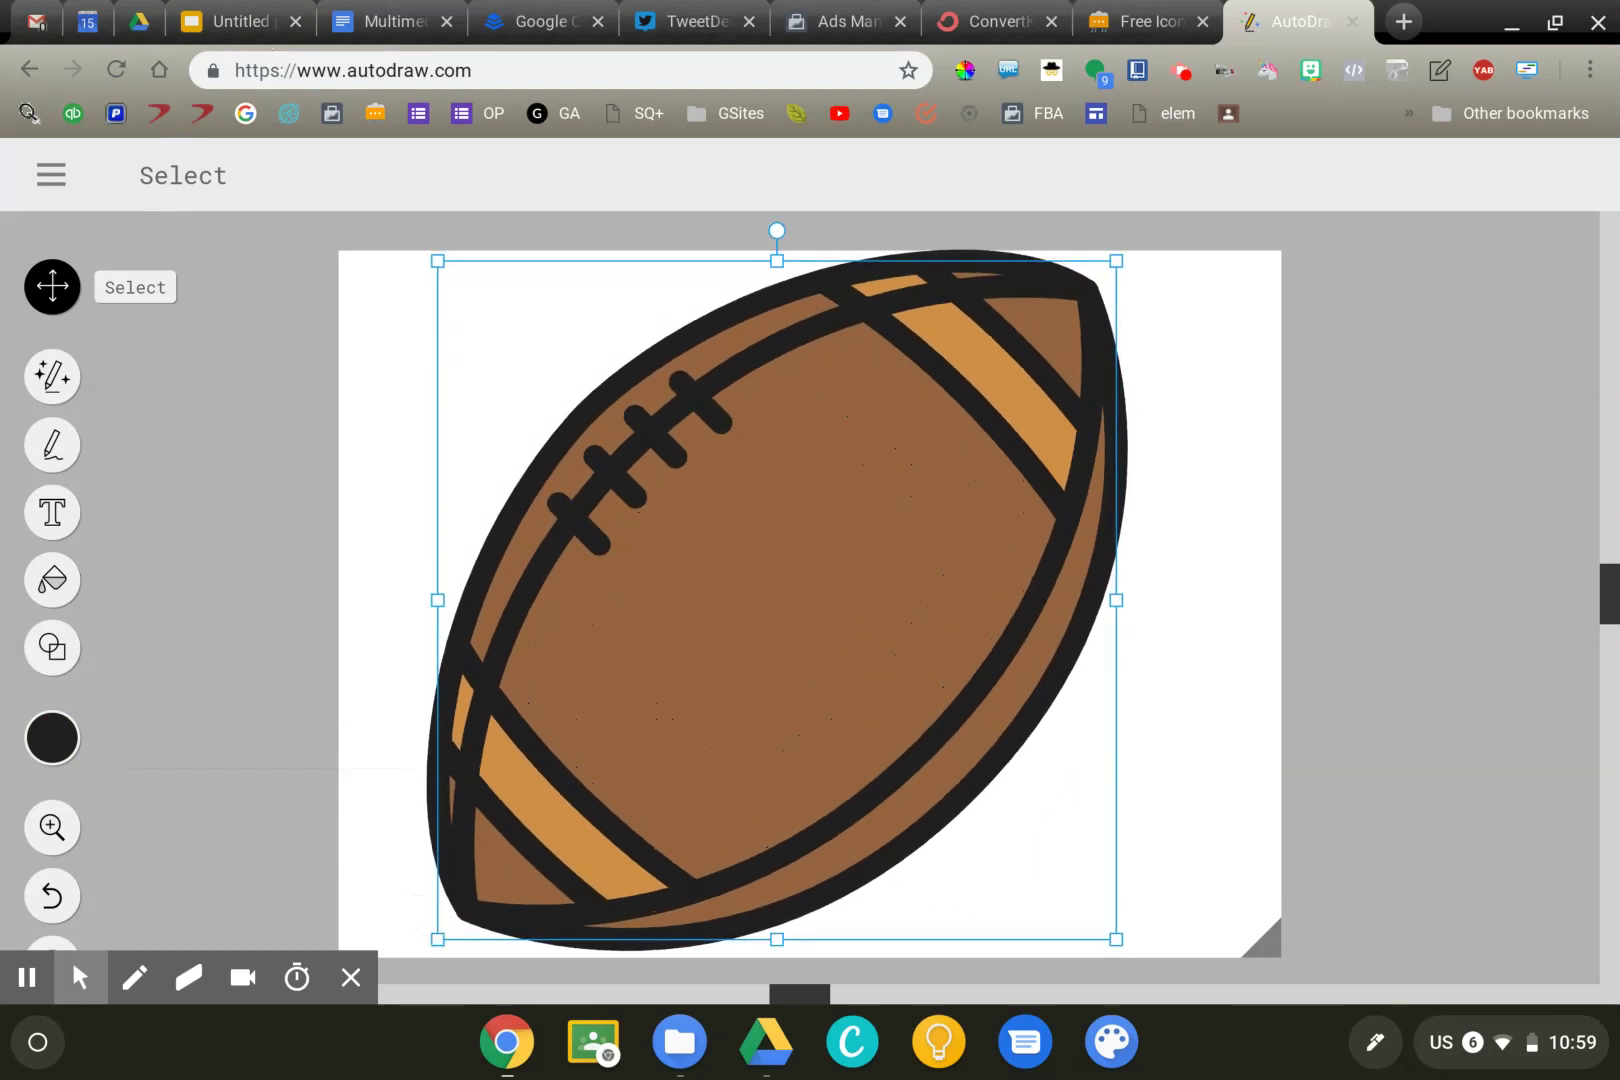
{"action": "left_click", "coordinate": [354, 474]}
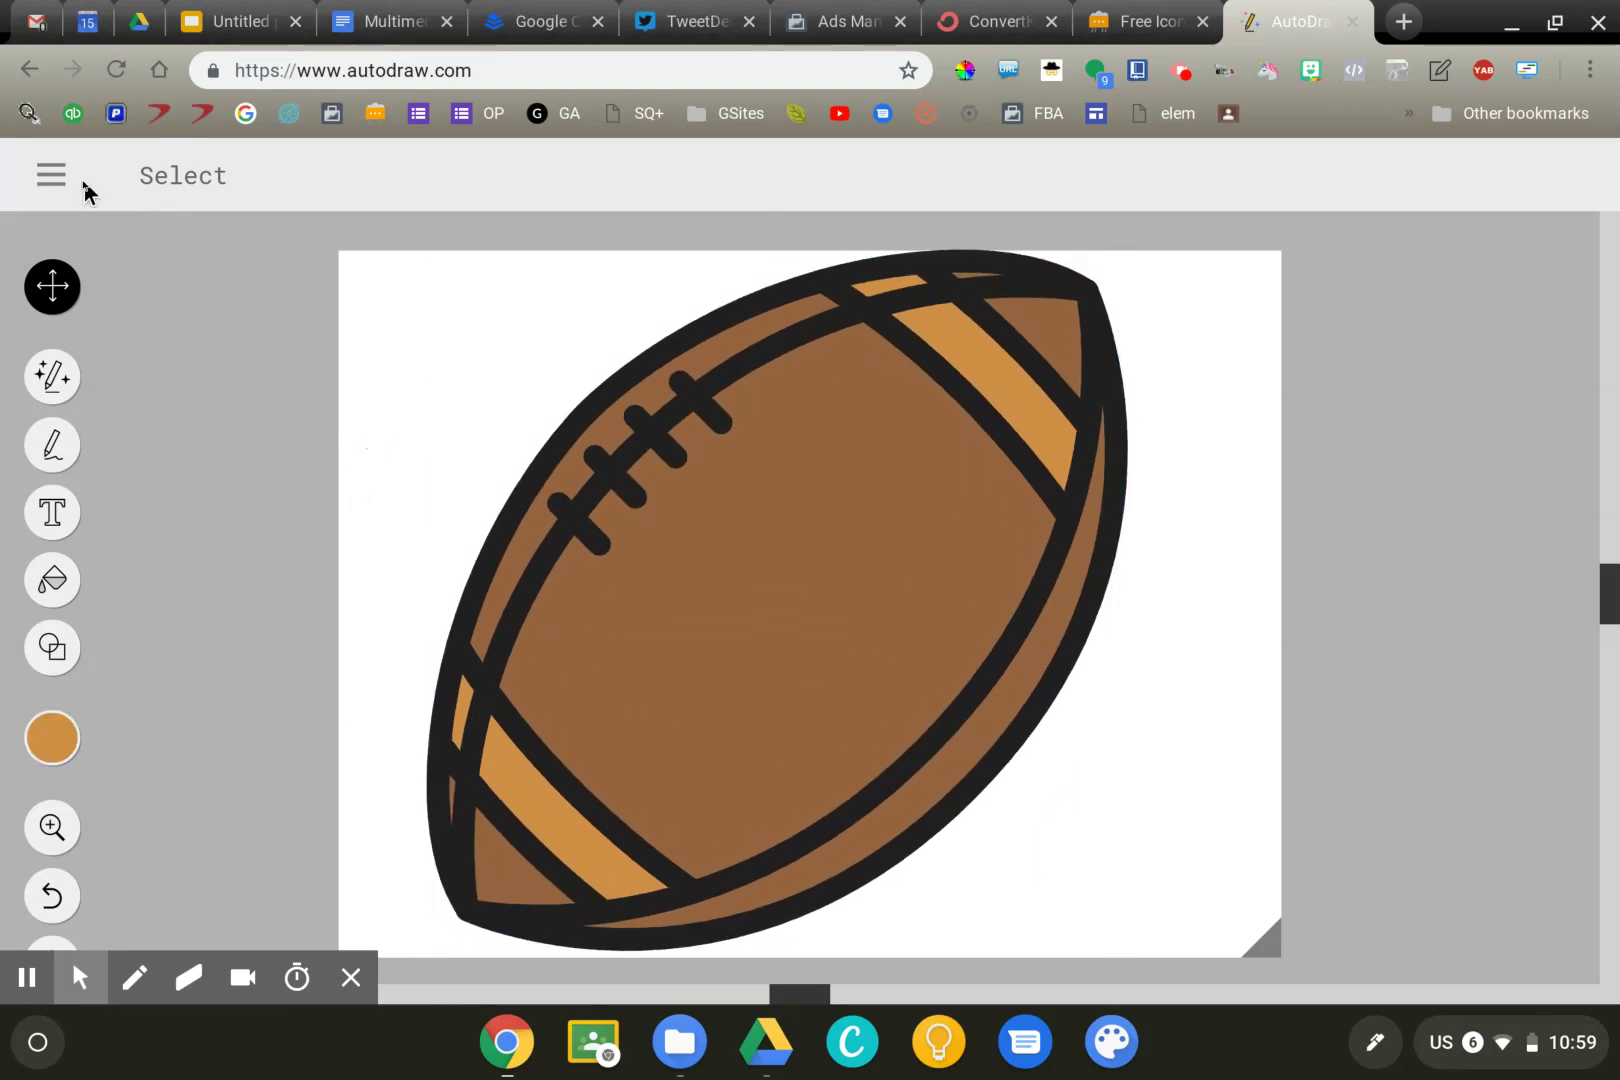
Download the drawing as a PNG and copy it to the clipboard.
{"action": "left_click", "coordinate": [51, 175]}
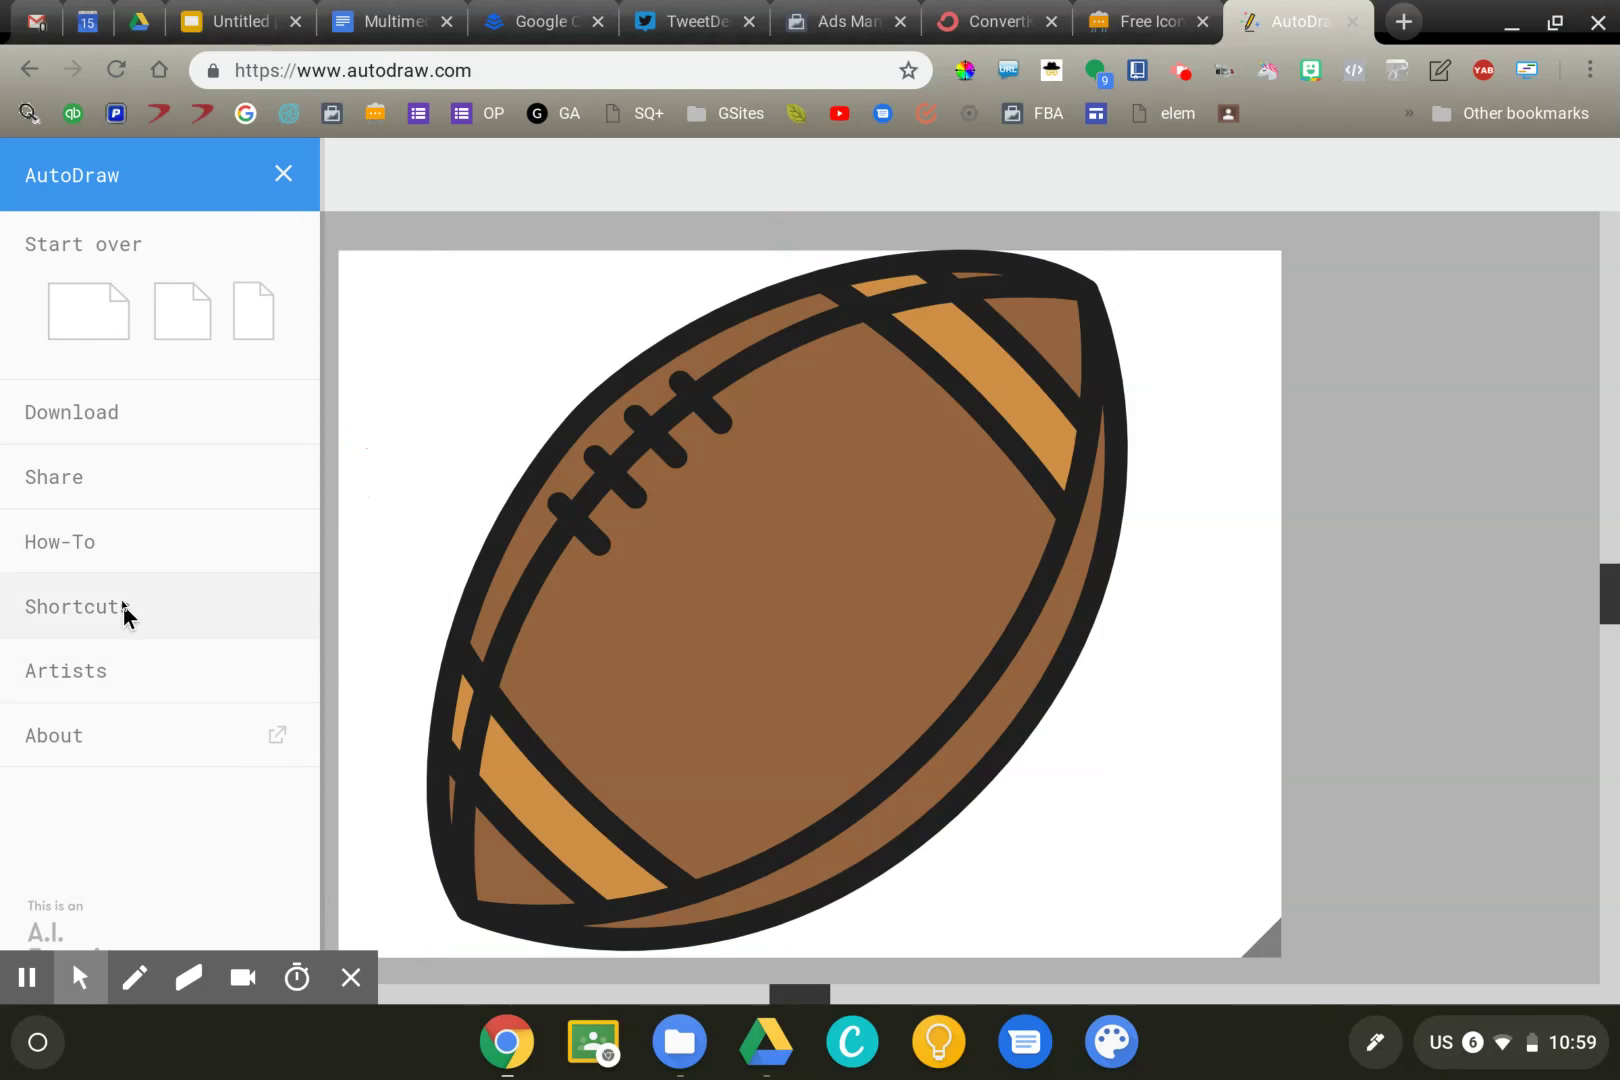
{"action": "left_click", "coordinate": [116, 424]}
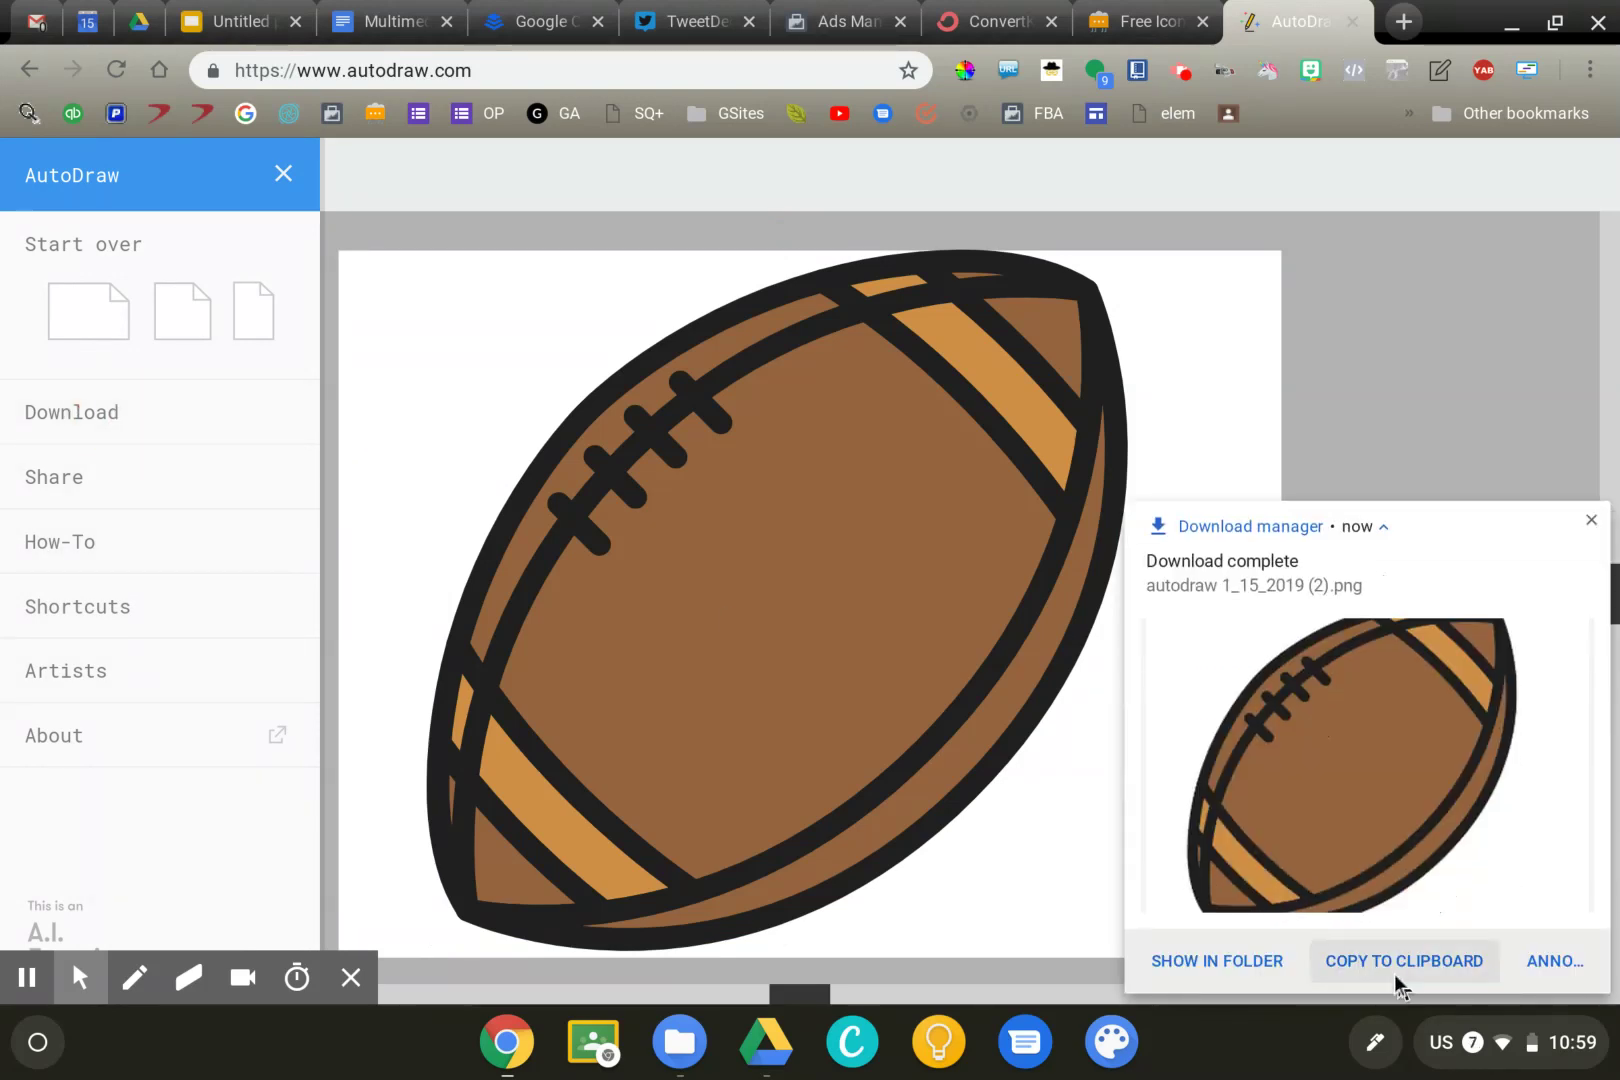
{"action": "left_click", "coordinate": [1376, 966]}
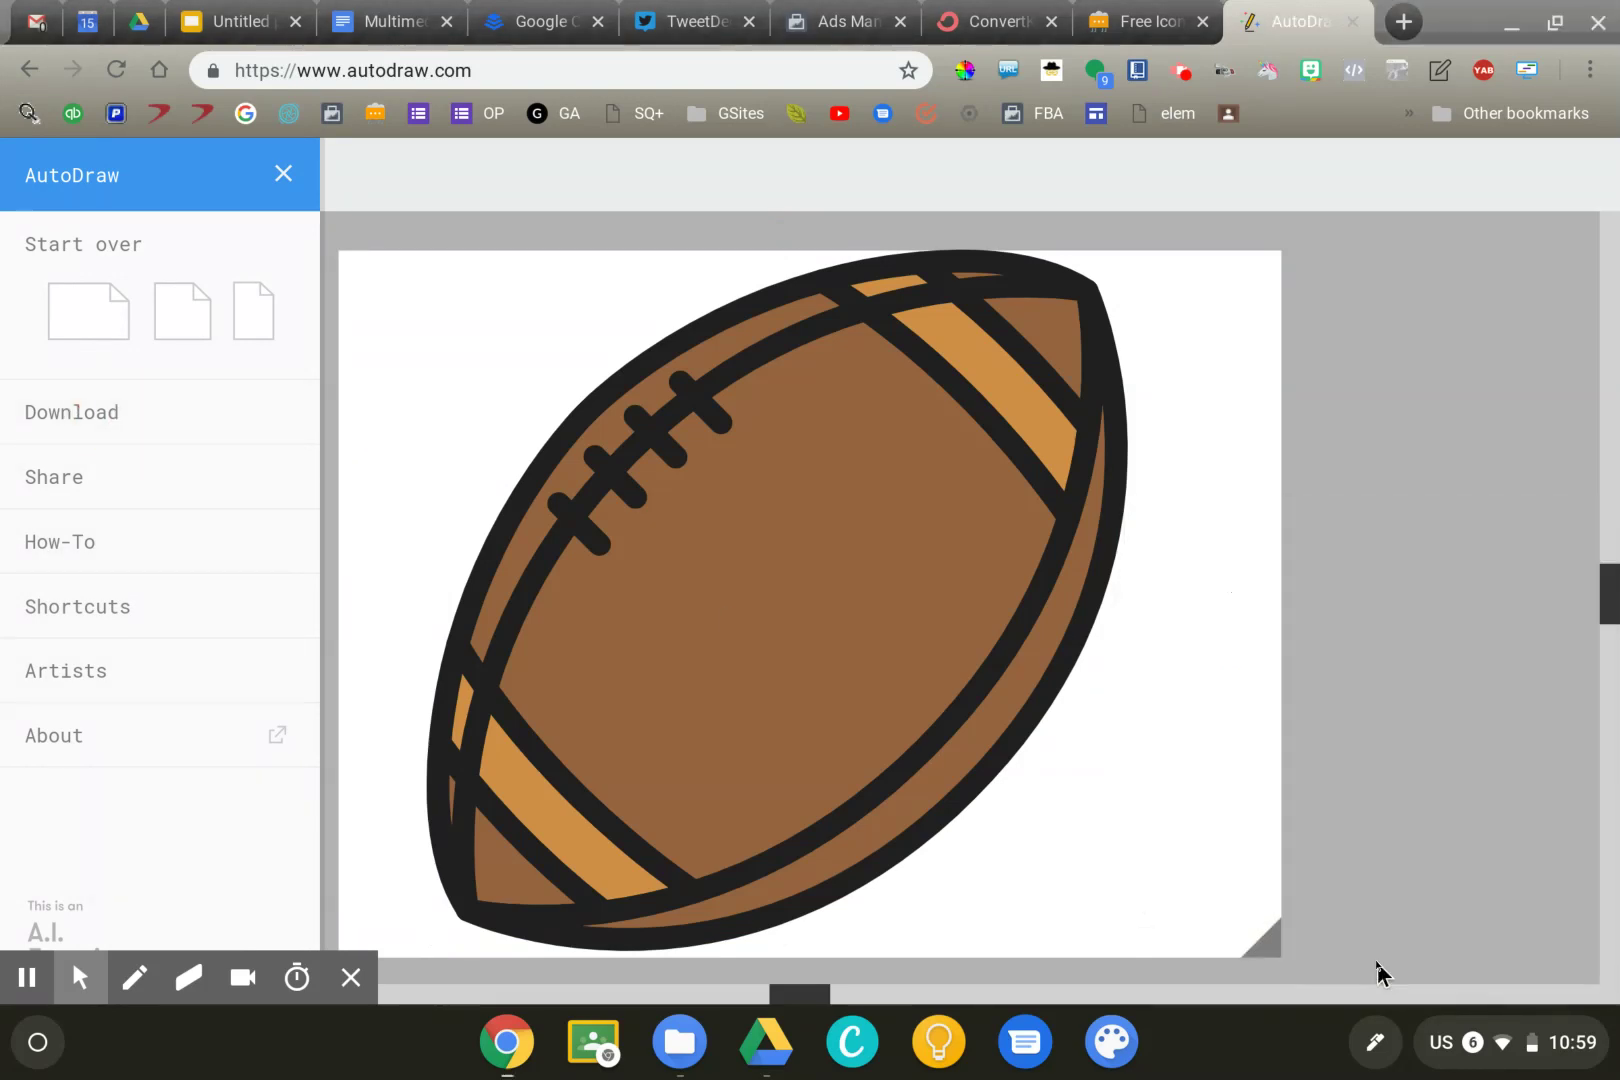
Paste the football image into the Football presentation, shrink it, and place it left of the title.
{"action": "left_click", "coordinate": [250, 20]}
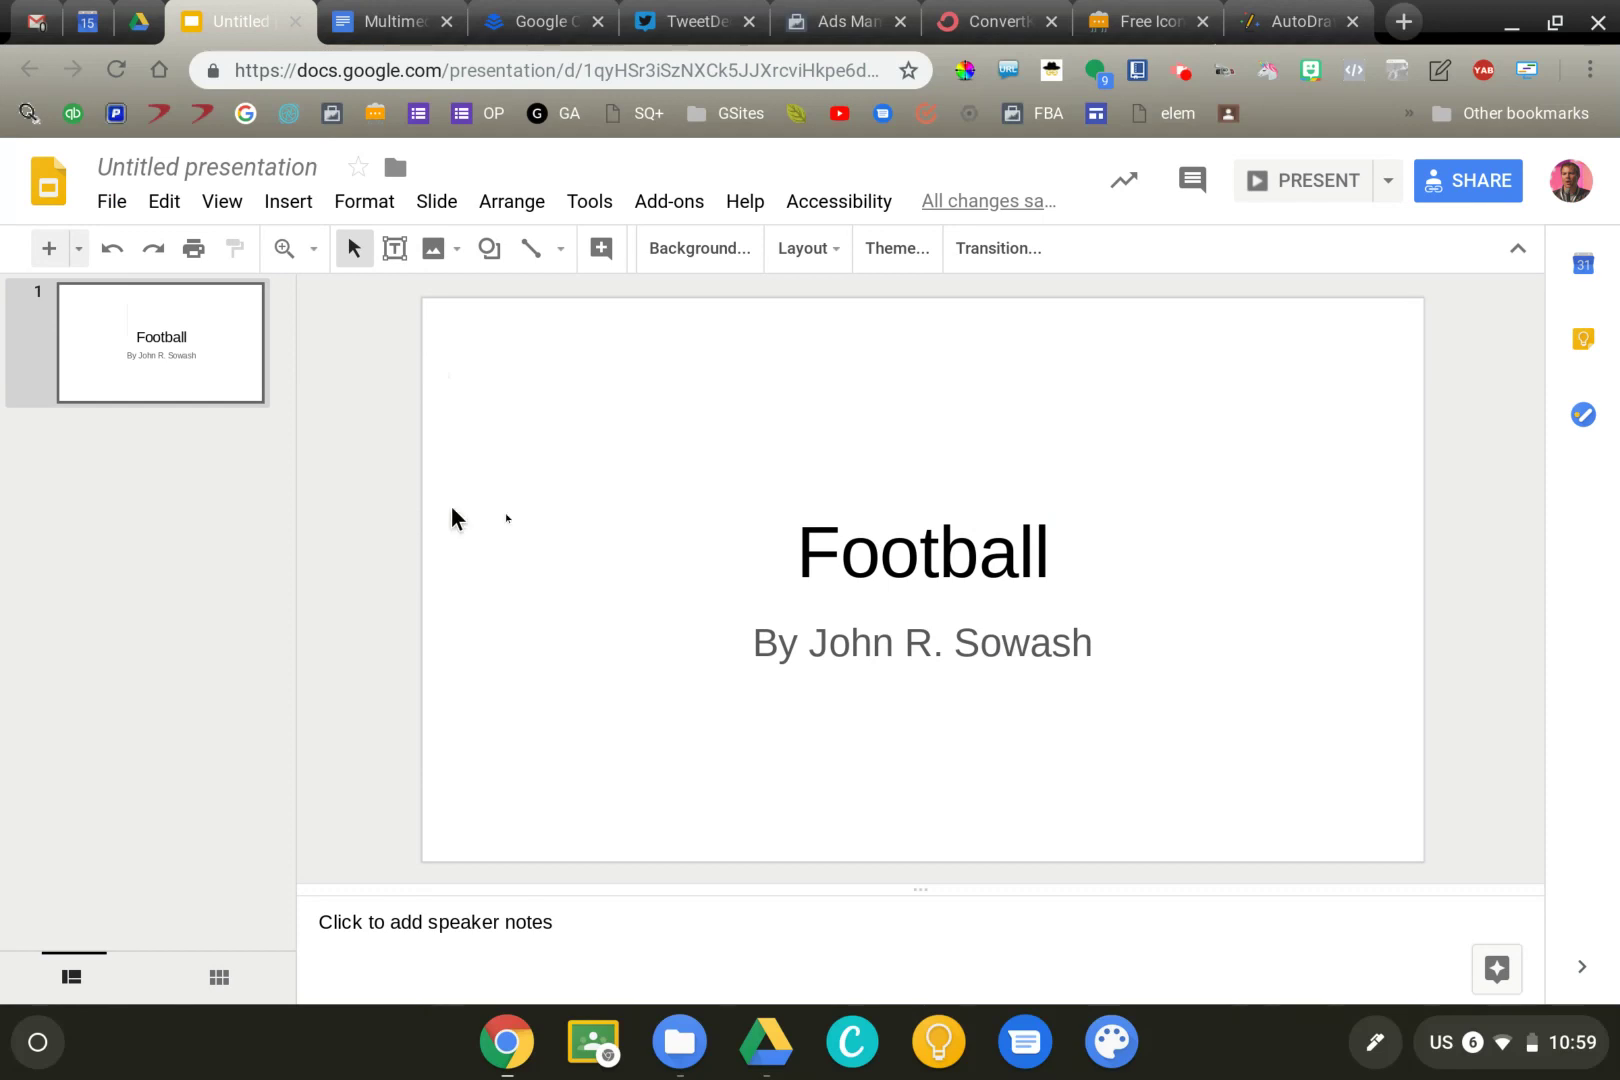
{"action": "key", "text": "ctrl+v"}
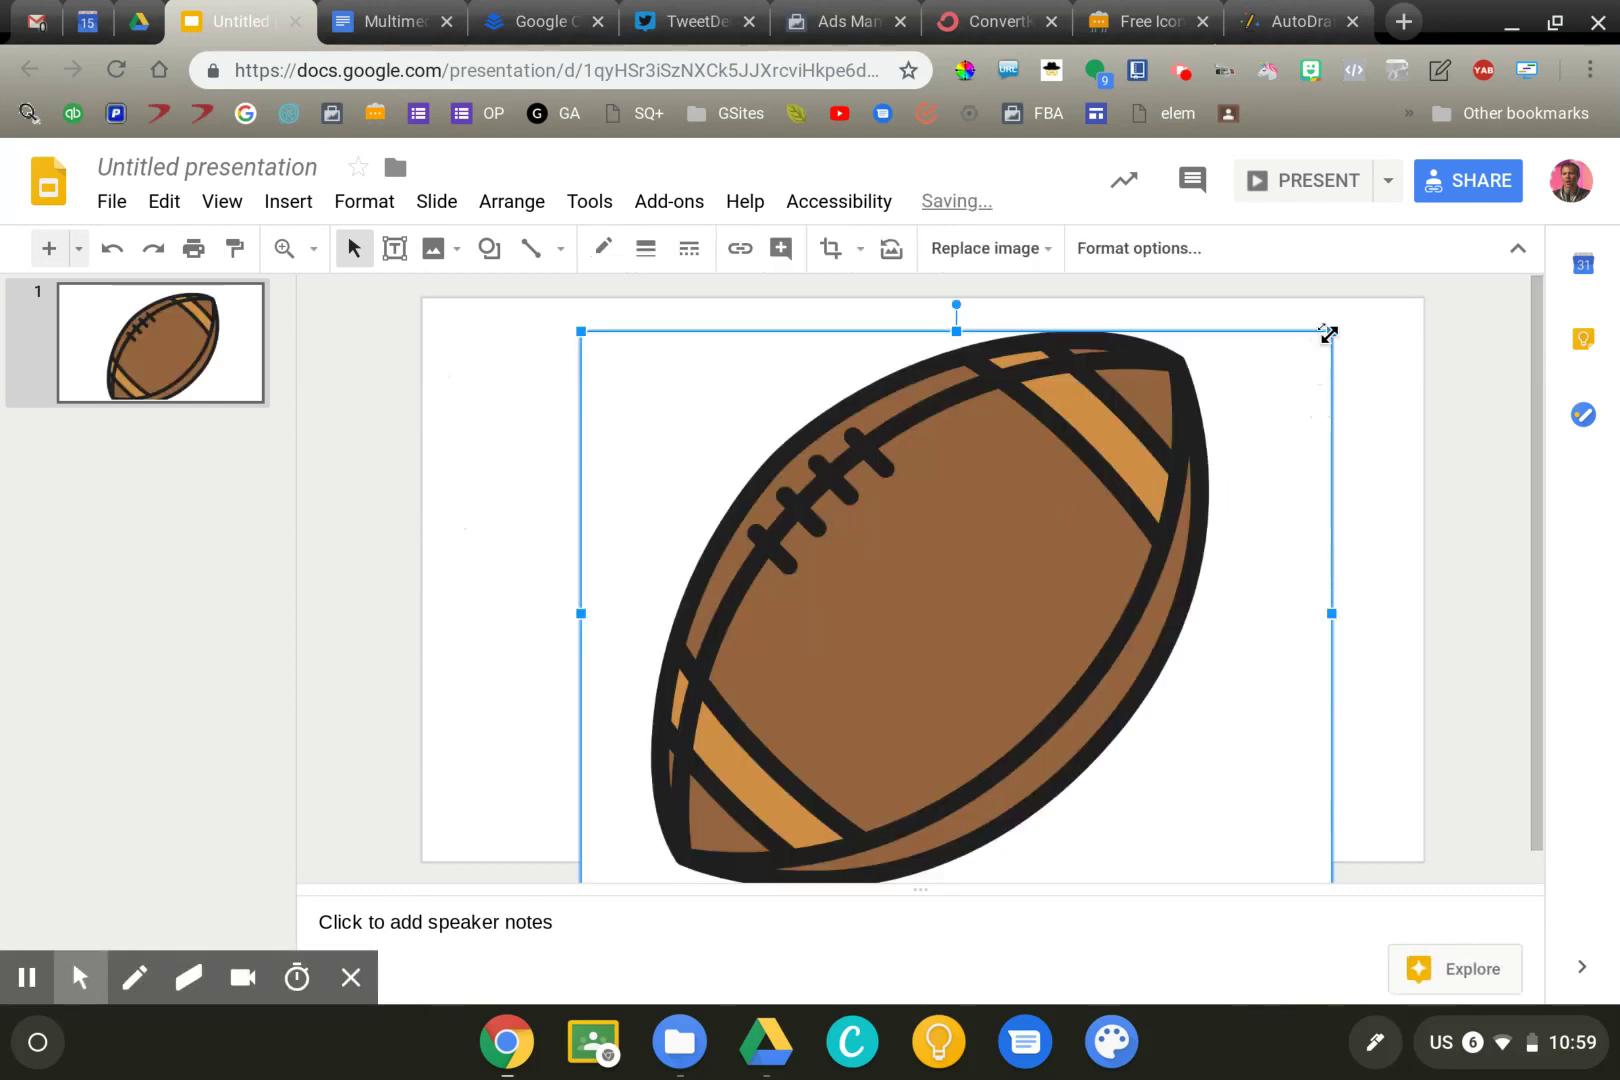
{"action": "left_click_drag", "start_coordinate": [1331, 331], "coordinate": [982, 548]}
{"action": "left_click_drag", "start_coordinate": [853, 712], "coordinate": [698, 539]}
Send the football behind the title, then enlarge, tilt and nudge it down slightly.
{"action": "left_click", "coordinate": [511, 201]}
{"action": "mouse_move", "coordinate": [552, 252]}
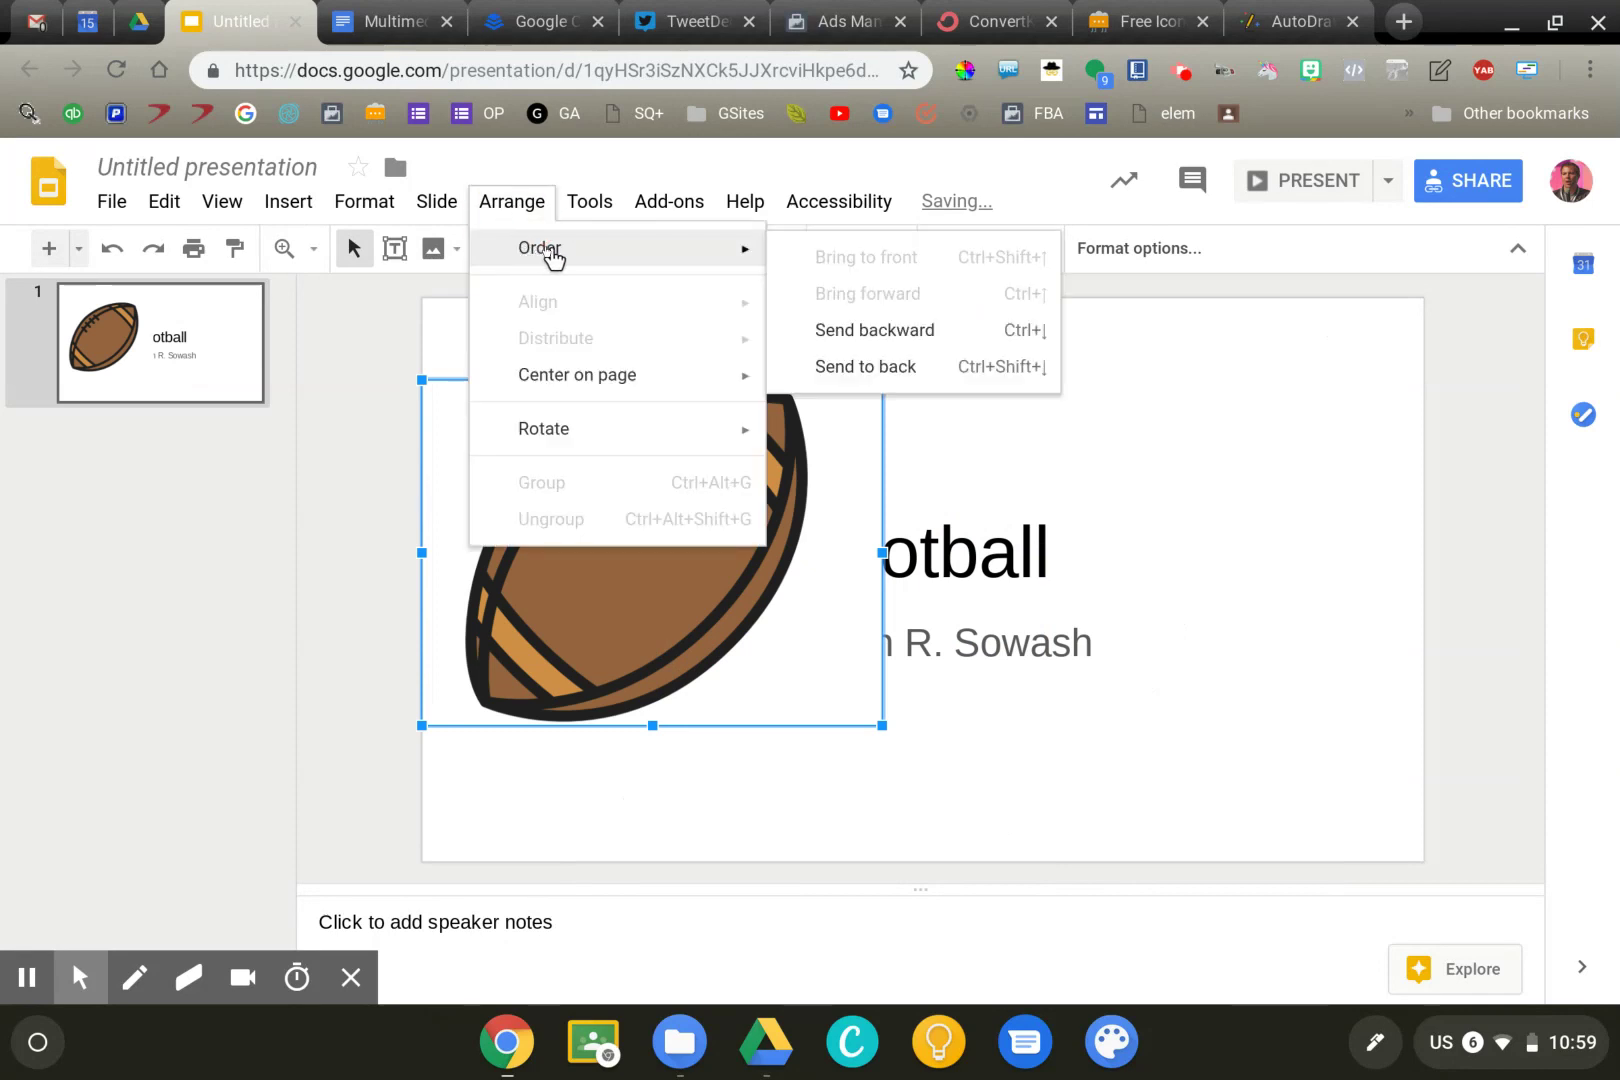
{"action": "left_click", "coordinate": [862, 370]}
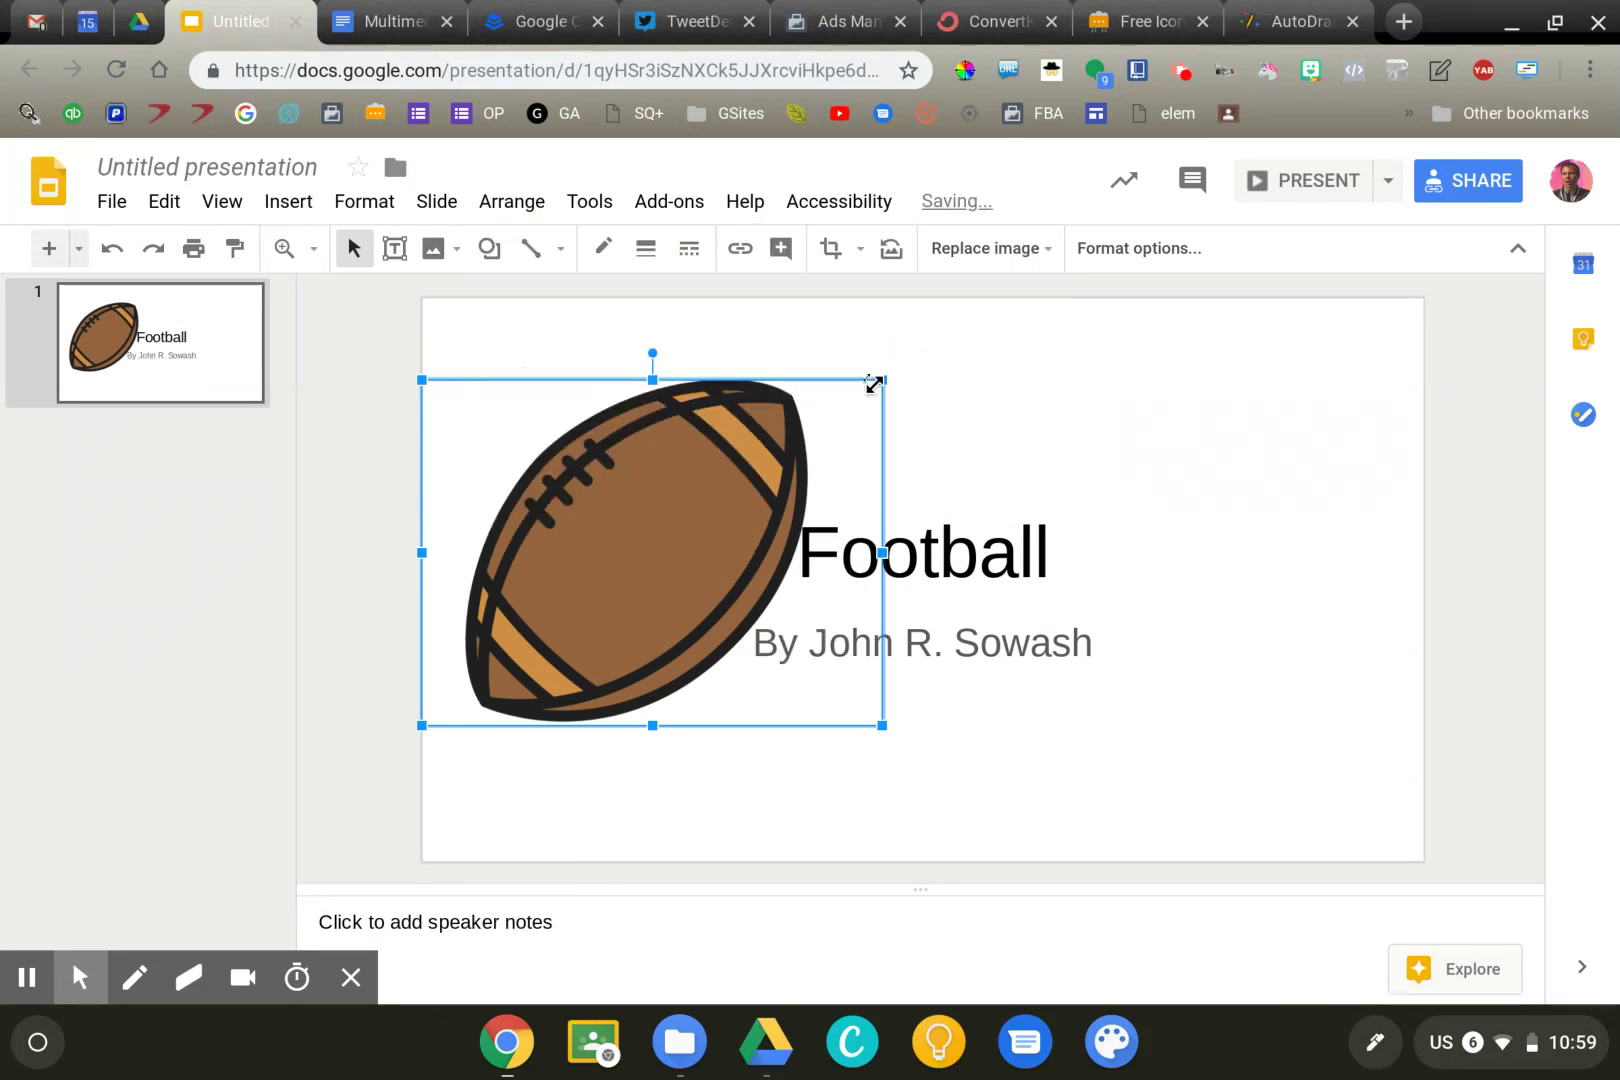
{"action": "left_click_drag", "start_coordinate": [882, 380], "coordinate": [929, 345]}
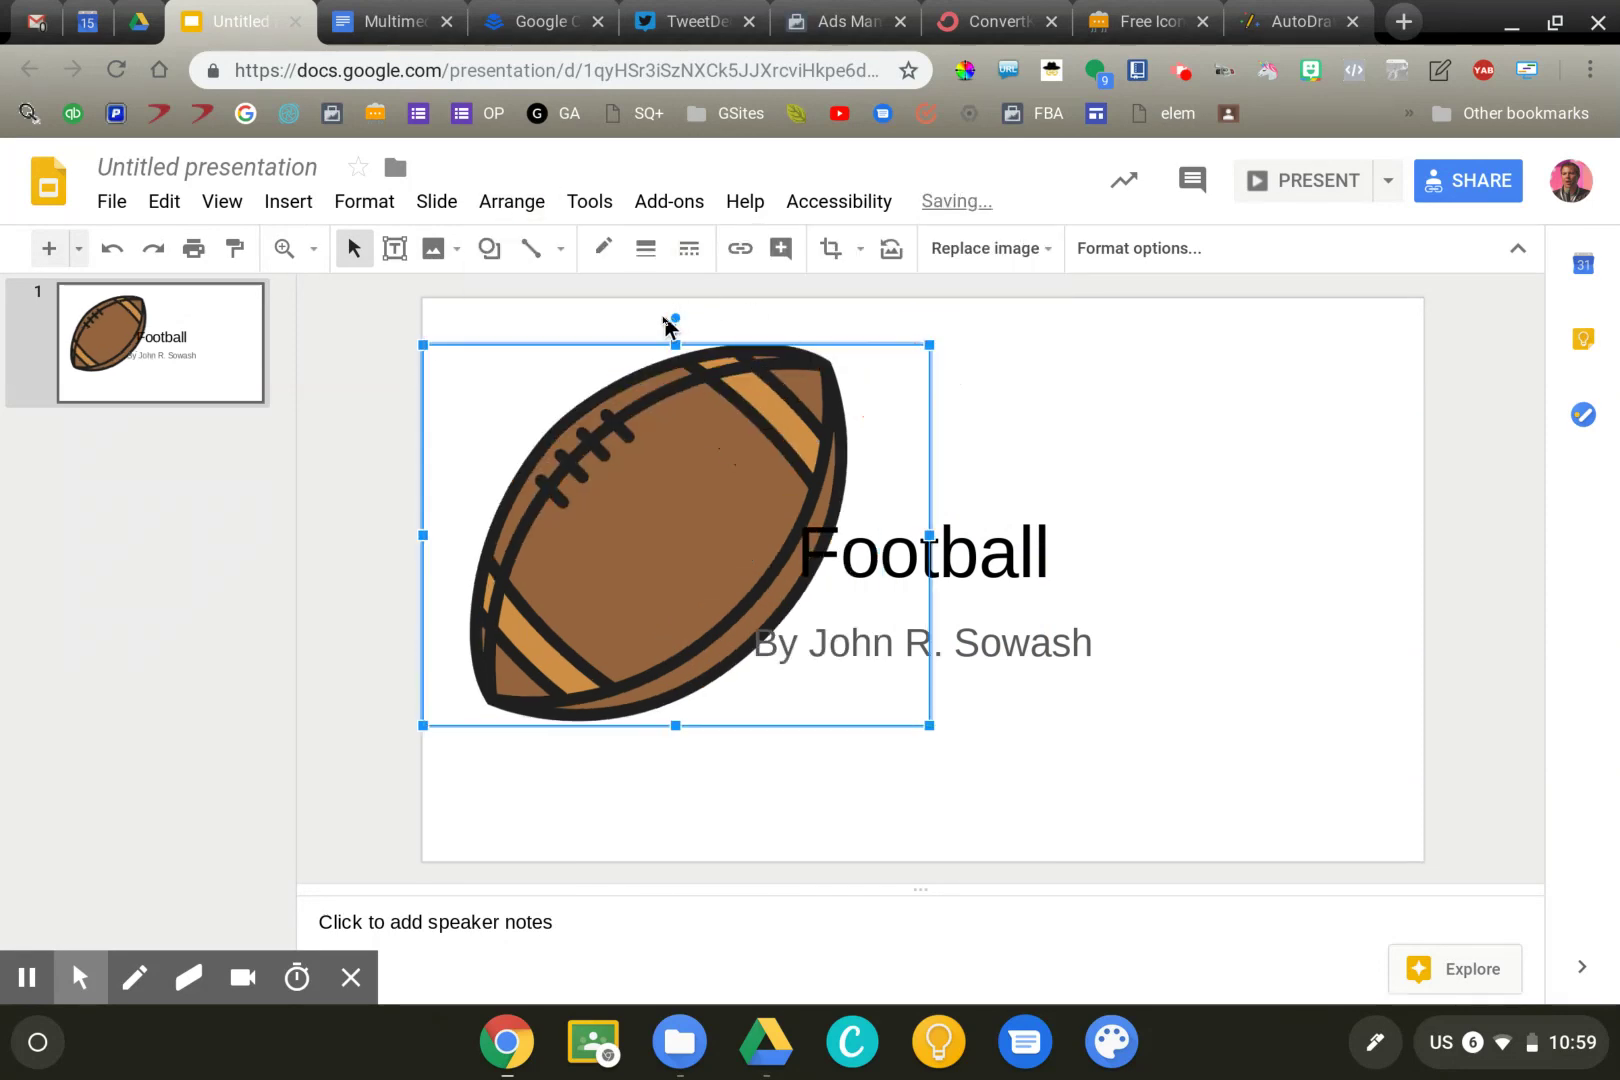
{"action": "left_click_drag", "start_coordinate": [675, 318], "coordinate": [572, 322]}
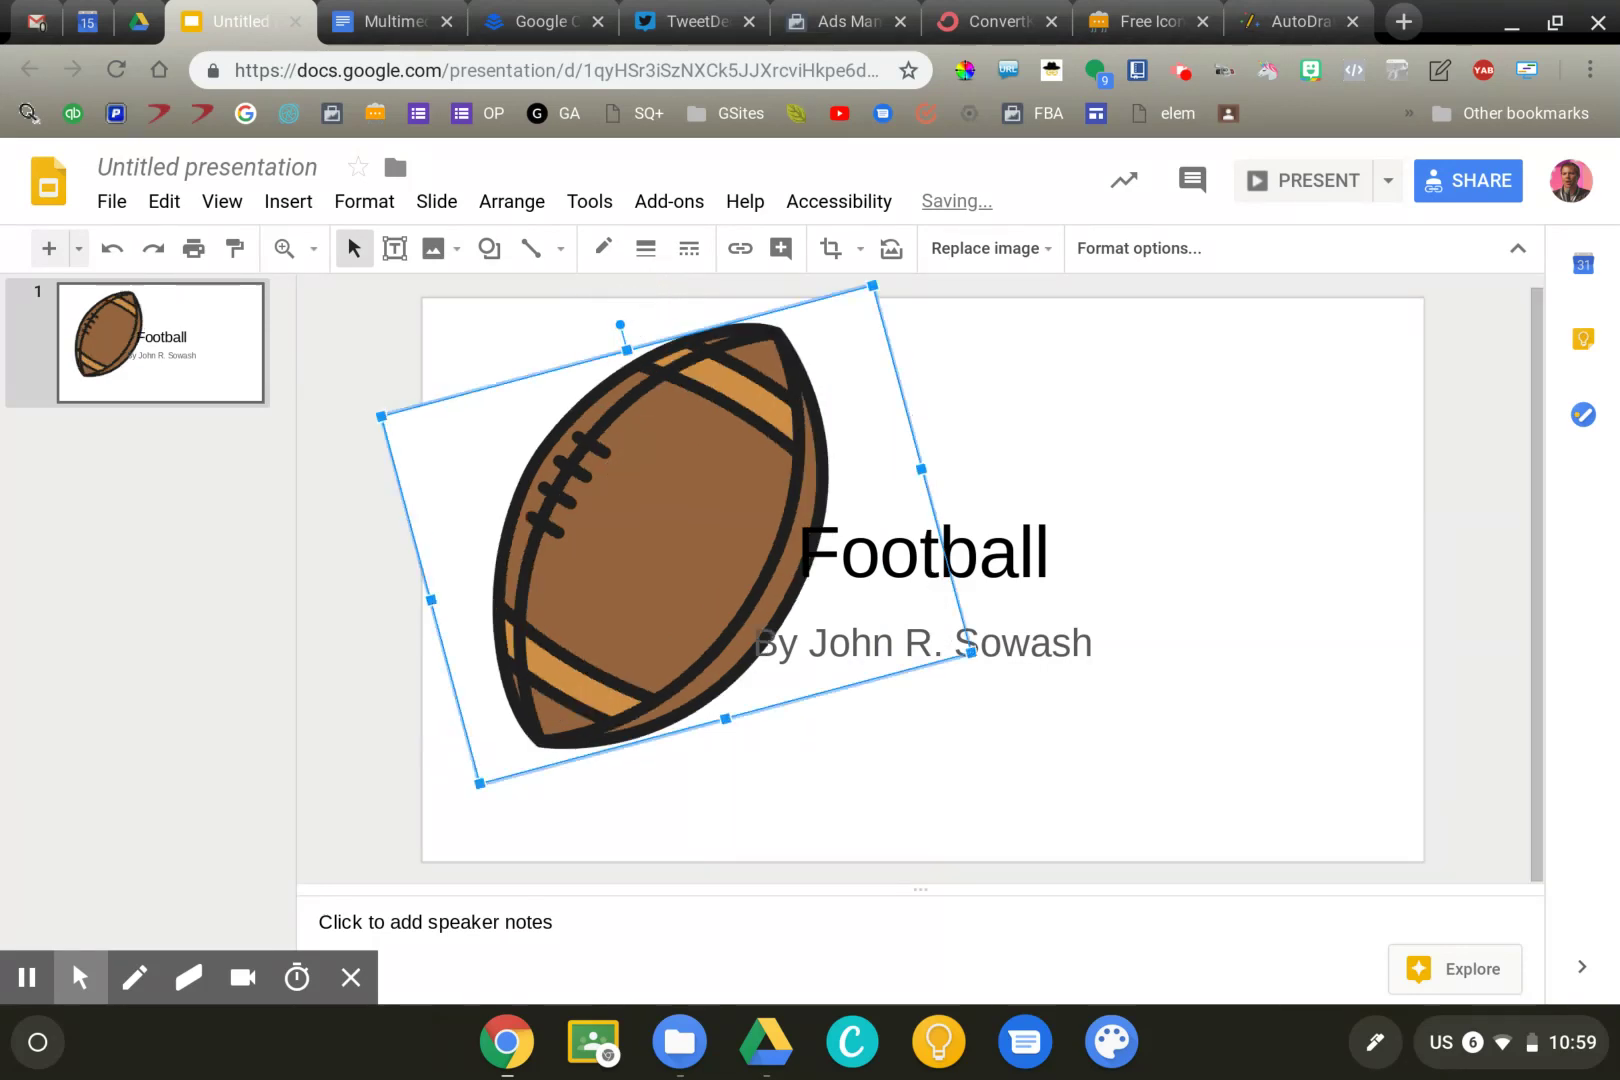
{"action": "key", "text": "Down"}
{"action": "key", "text": "Down"}
{"action": "key", "text": "Down"}
{"action": "key", "text": "Down"}
{"action": "key", "text": "Down"}
{"action": "key", "text": "Down"}
{"action": "key", "text": "Down"}
{"action": "key", "text": "Down"}
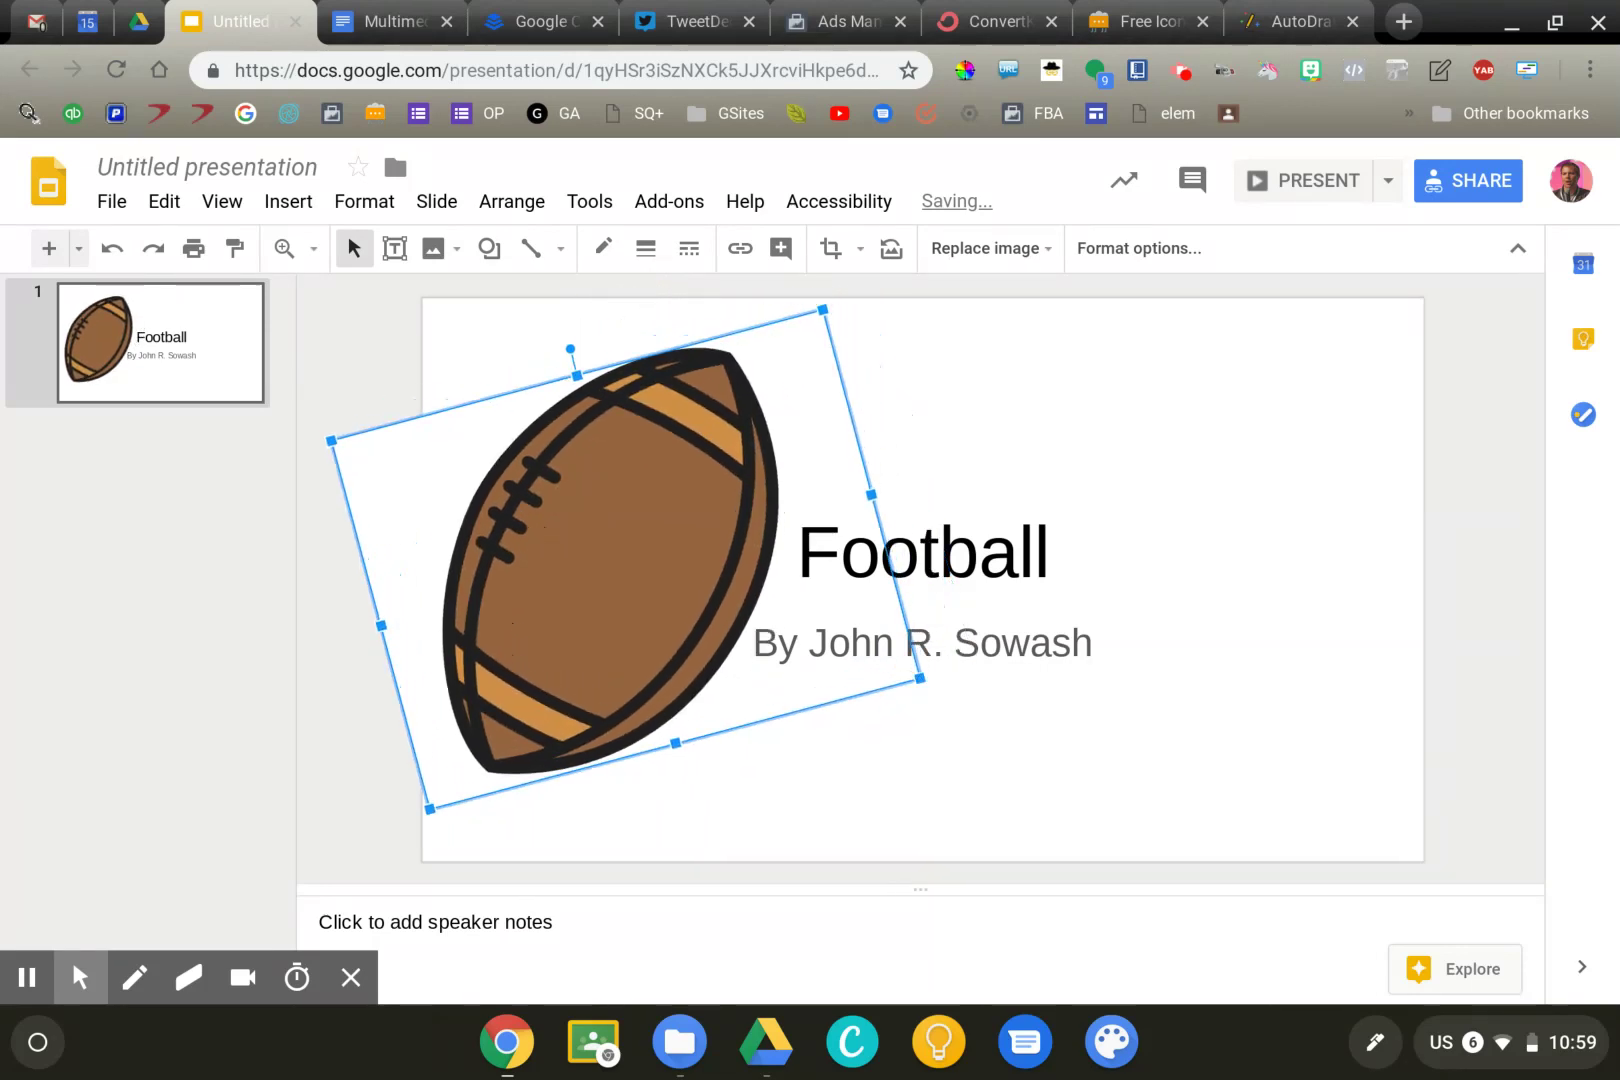
{"action": "left_click", "coordinate": [1472, 545]}
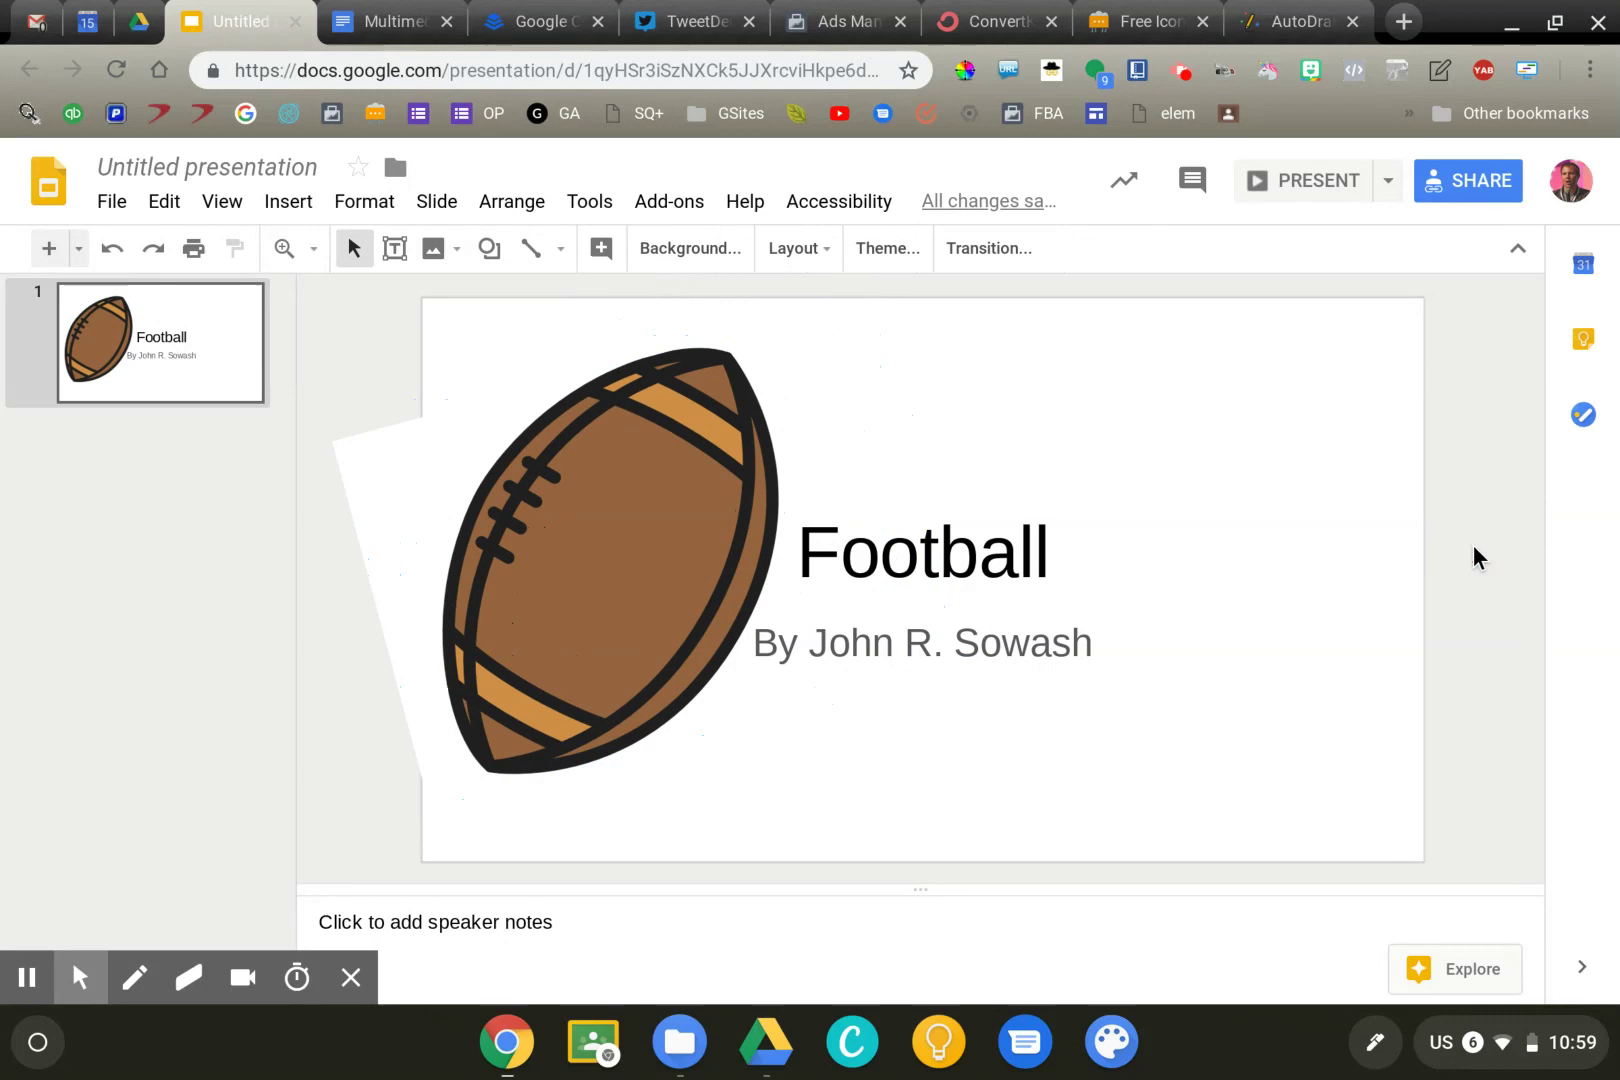
Start a blank landscape canvas, sketch a stick figure, and swap it for the football-player drawing.
{"action": "key", "text": "ctrl+9"}
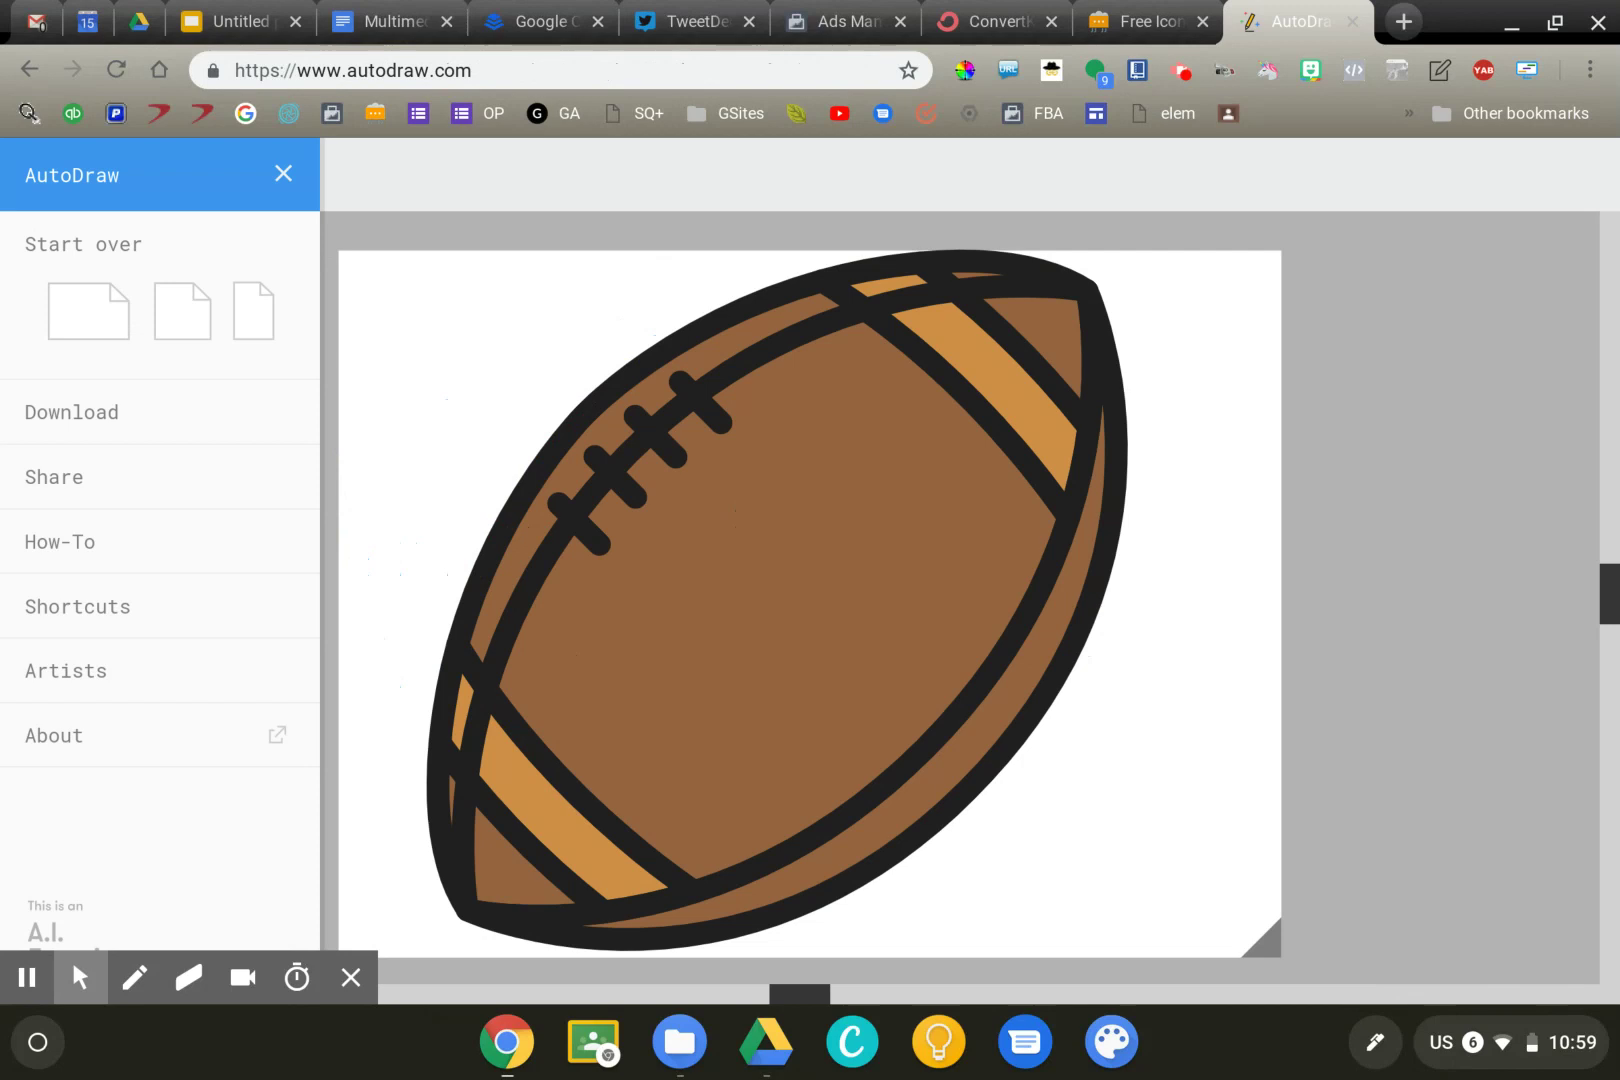
{"action": "left_click", "coordinate": [89, 311]}
{"action": "left_click_drag", "start_coordinate": [765, 487], "coordinate": [792, 463]}
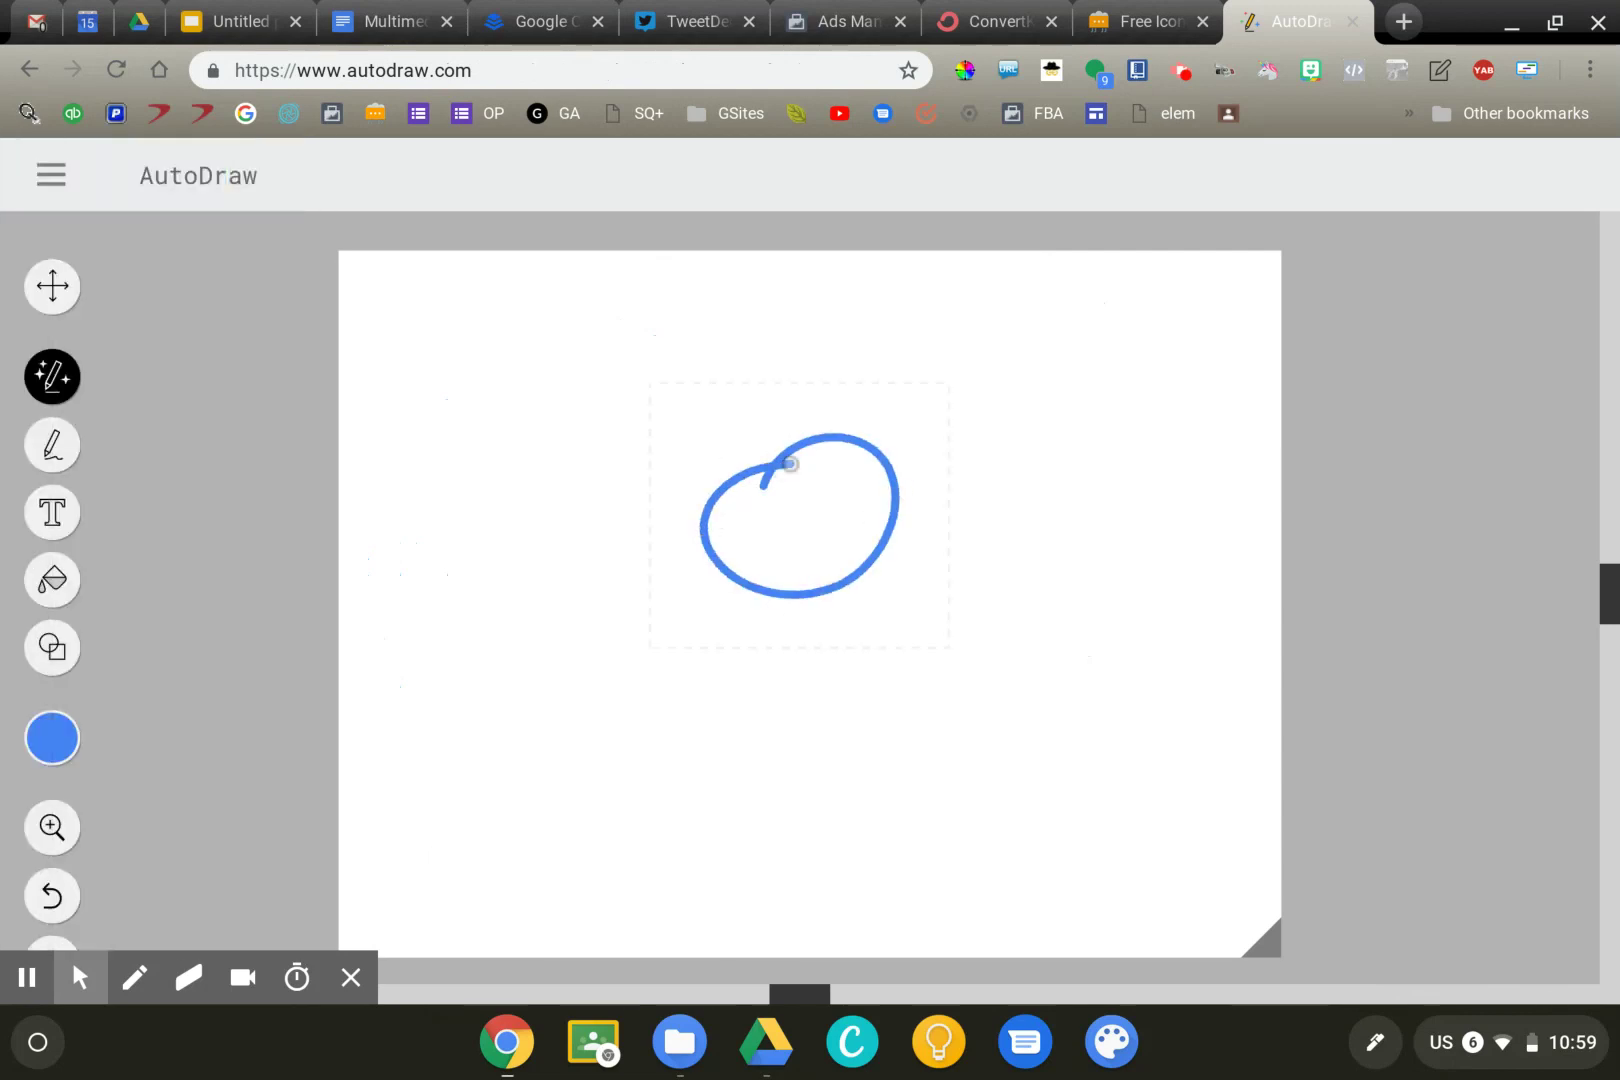
{"action": "mouse_move", "coordinate": [797, 578]}
{"action": "left_mouse_down"}
{"action": "mouse_move", "coordinate": [774, 792]}
{"action": "mouse_move", "coordinate": [880, 922]}
{"action": "left_mouse_up"}
{"action": "left_click_drag", "start_coordinate": [778, 802], "coordinate": [670, 915]}
{"action": "mouse_move", "coordinate": [765, 720]}
{"action": "left_mouse_down"}
{"action": "mouse_move", "coordinate": [651, 651]}
{"action": "mouse_move", "coordinate": [910, 679]}
{"action": "left_mouse_up"}
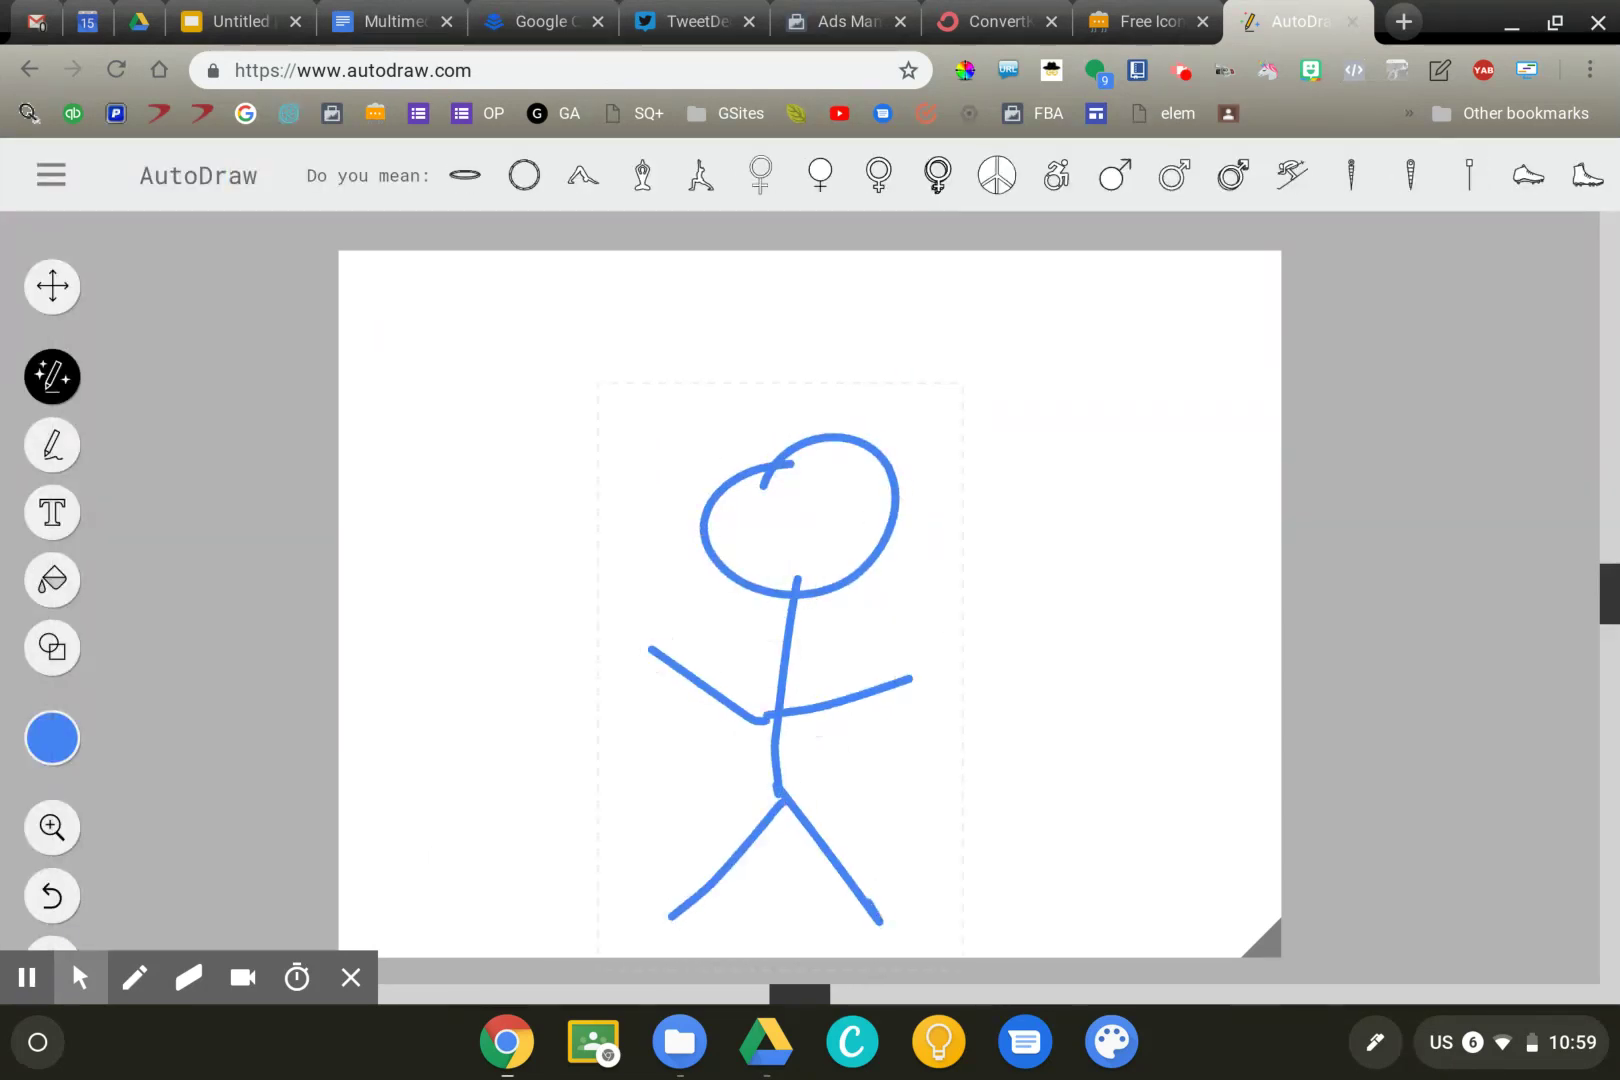
{"action": "left_click_drag", "start_coordinate": [1411, 181], "coordinate": [545, 200]}
{"action": "left_click", "coordinate": [887, 175]}
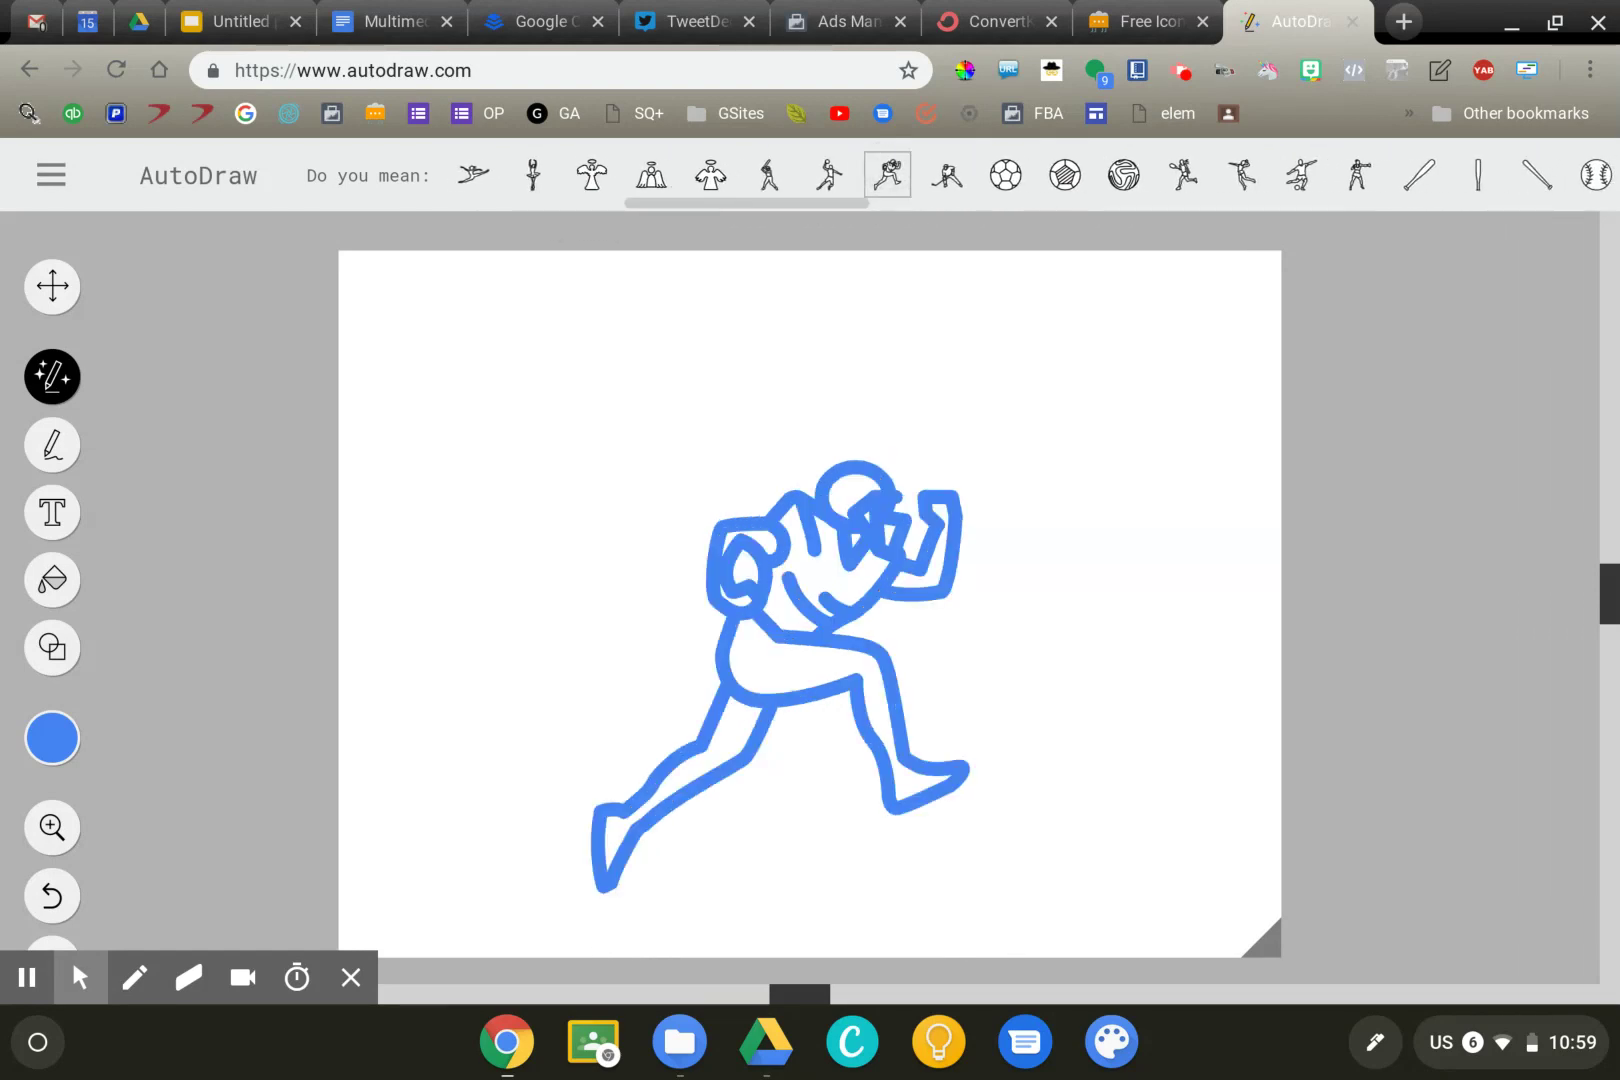
Fill the player's legs blue and turn the outline black.
{"action": "left_click", "coordinate": [52, 579]}
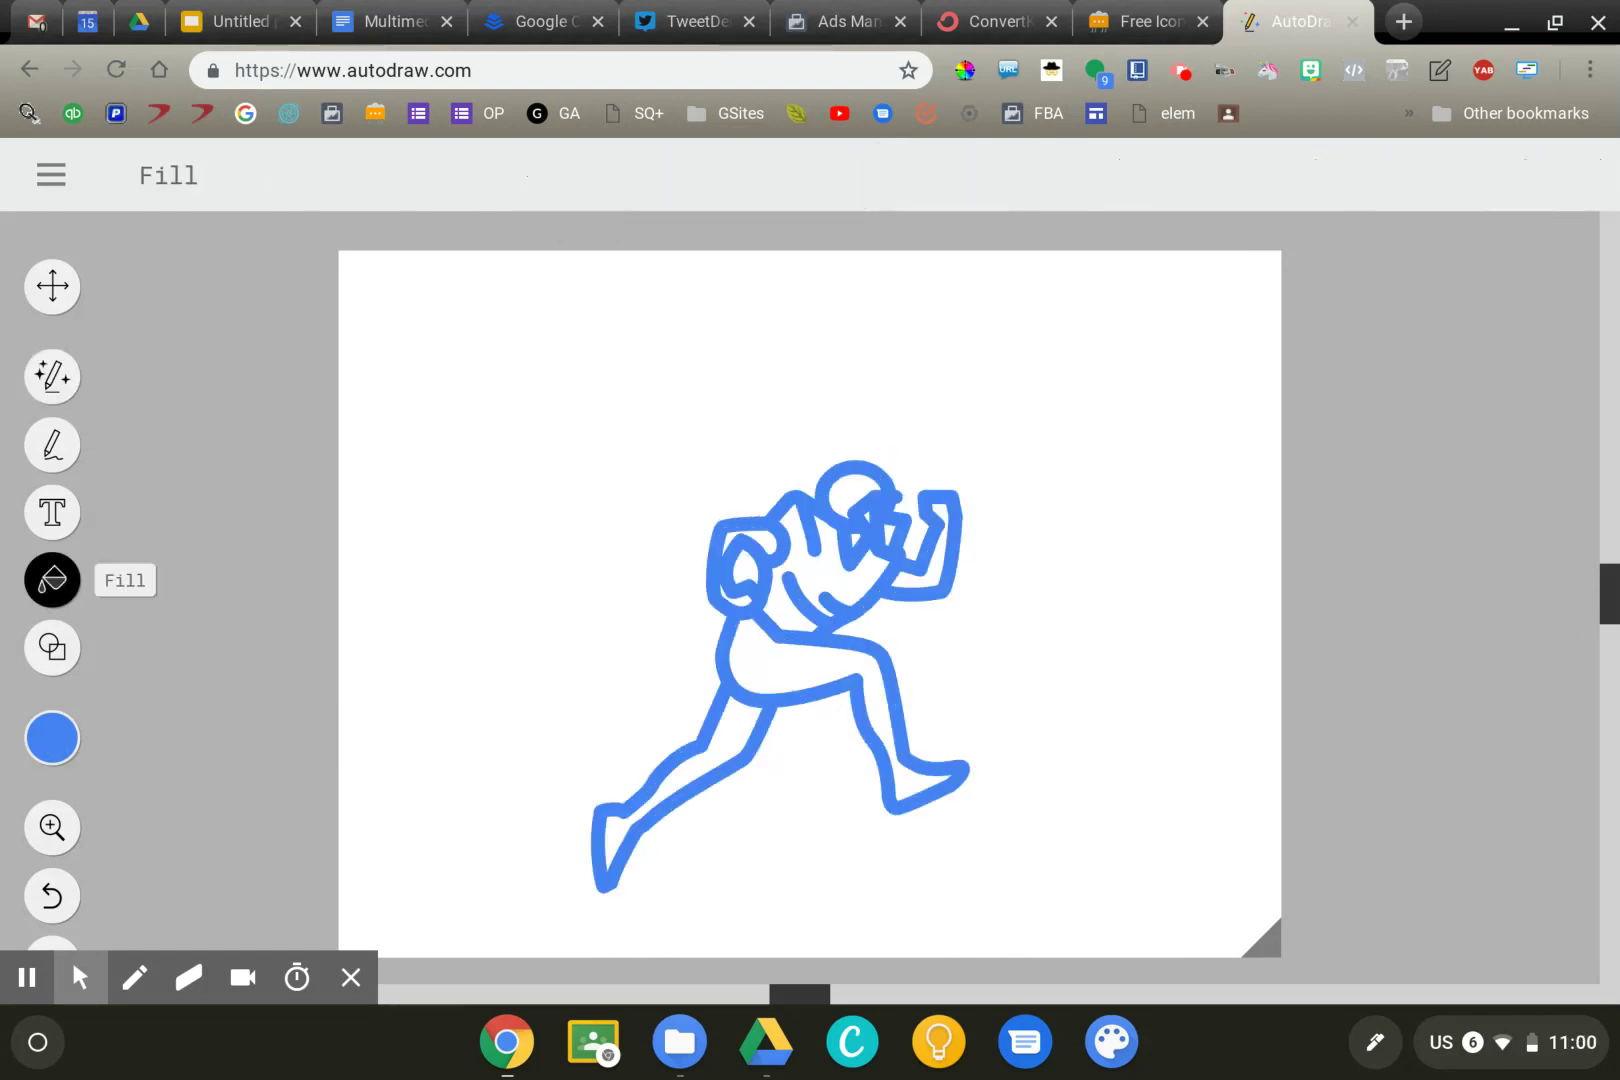
{"action": "left_click", "coordinate": [52, 738]}
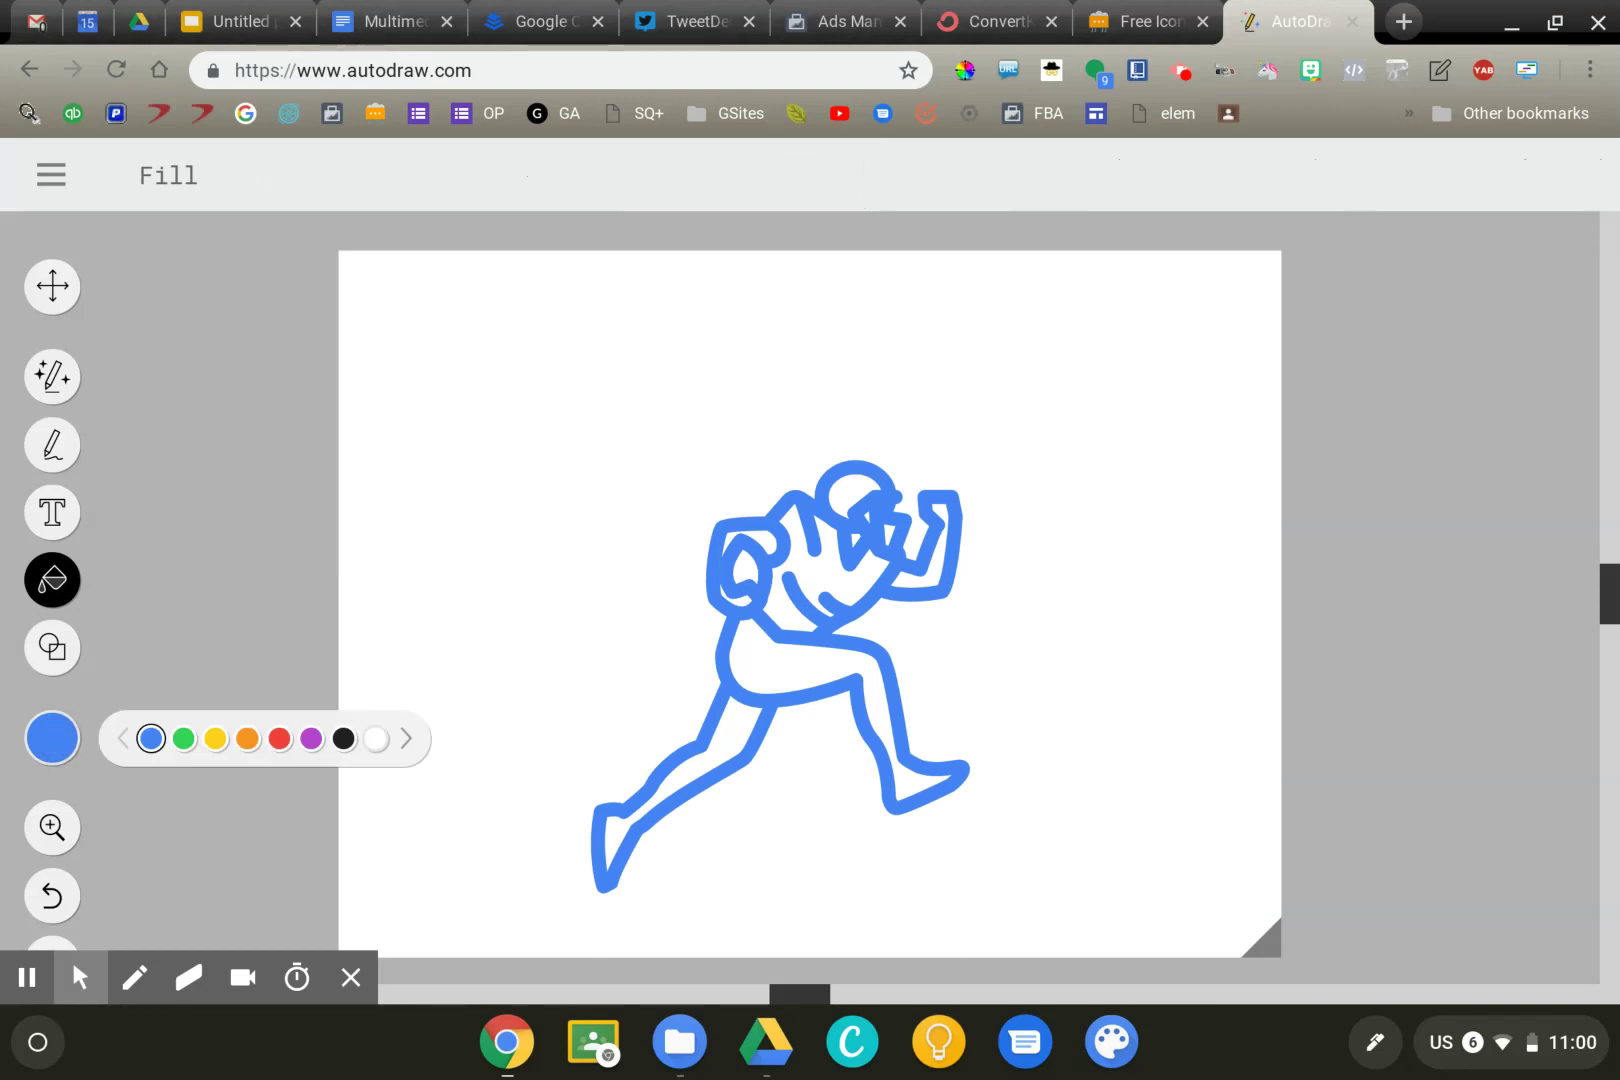
{"action": "left_click", "coordinate": [800, 690]}
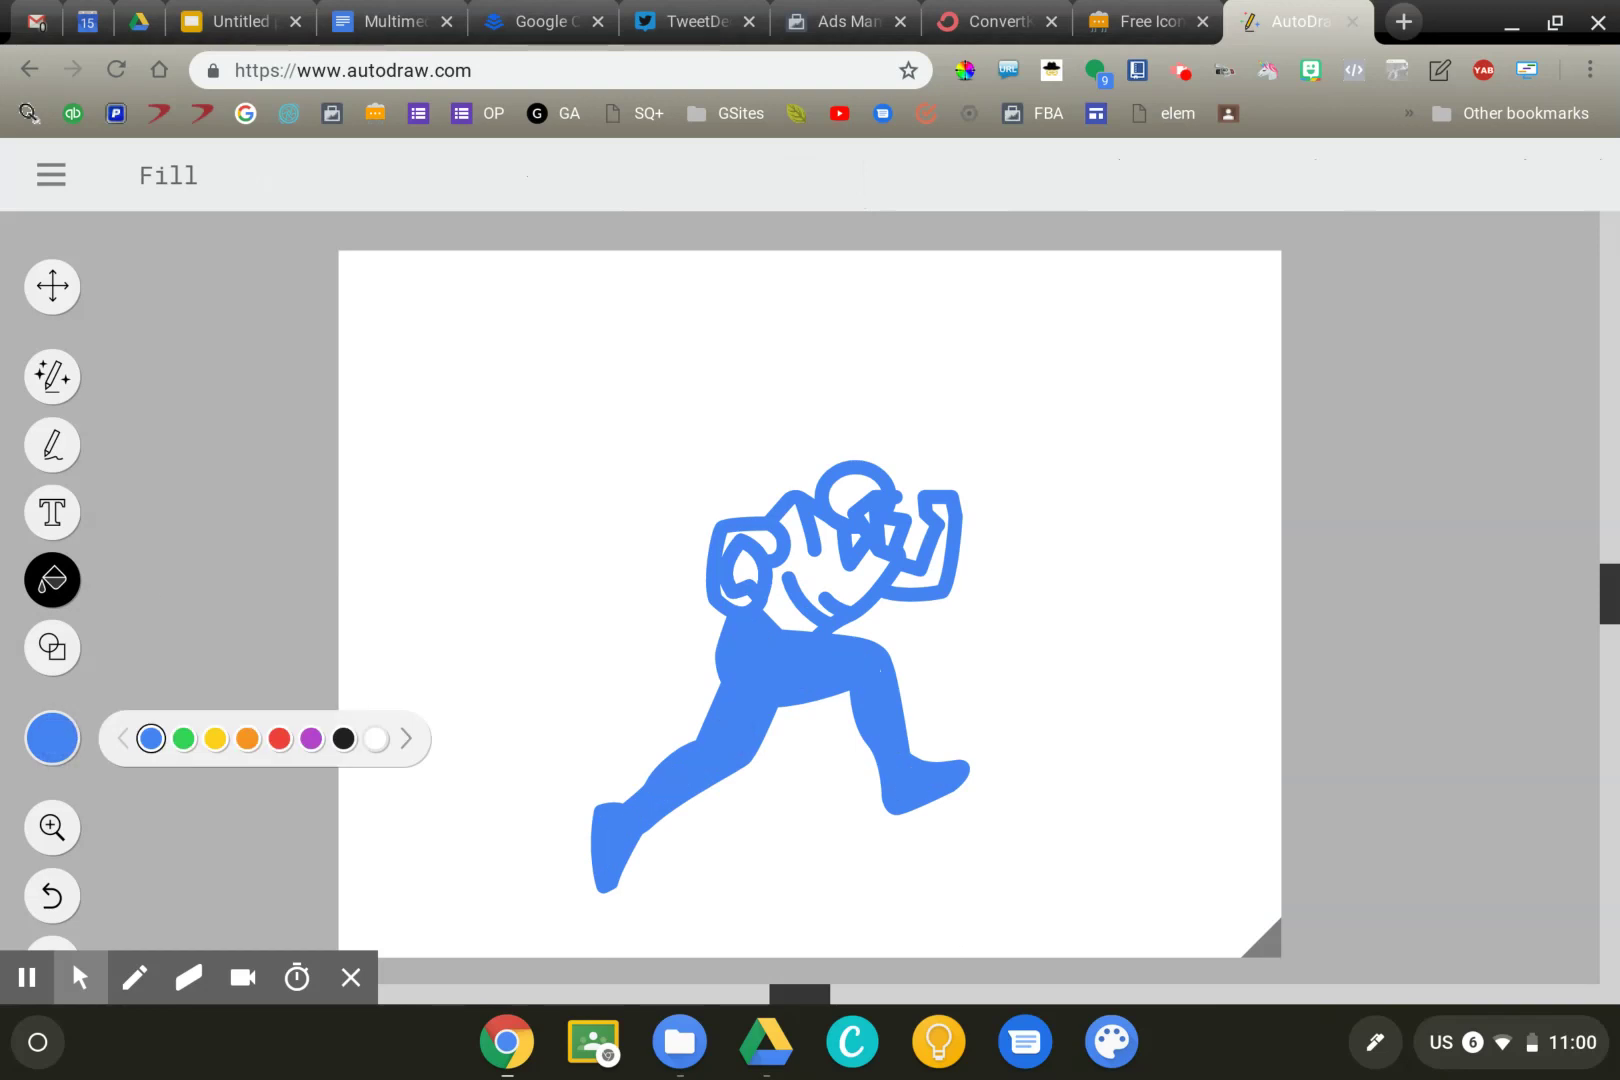
{"action": "left_click", "coordinate": [343, 738]}
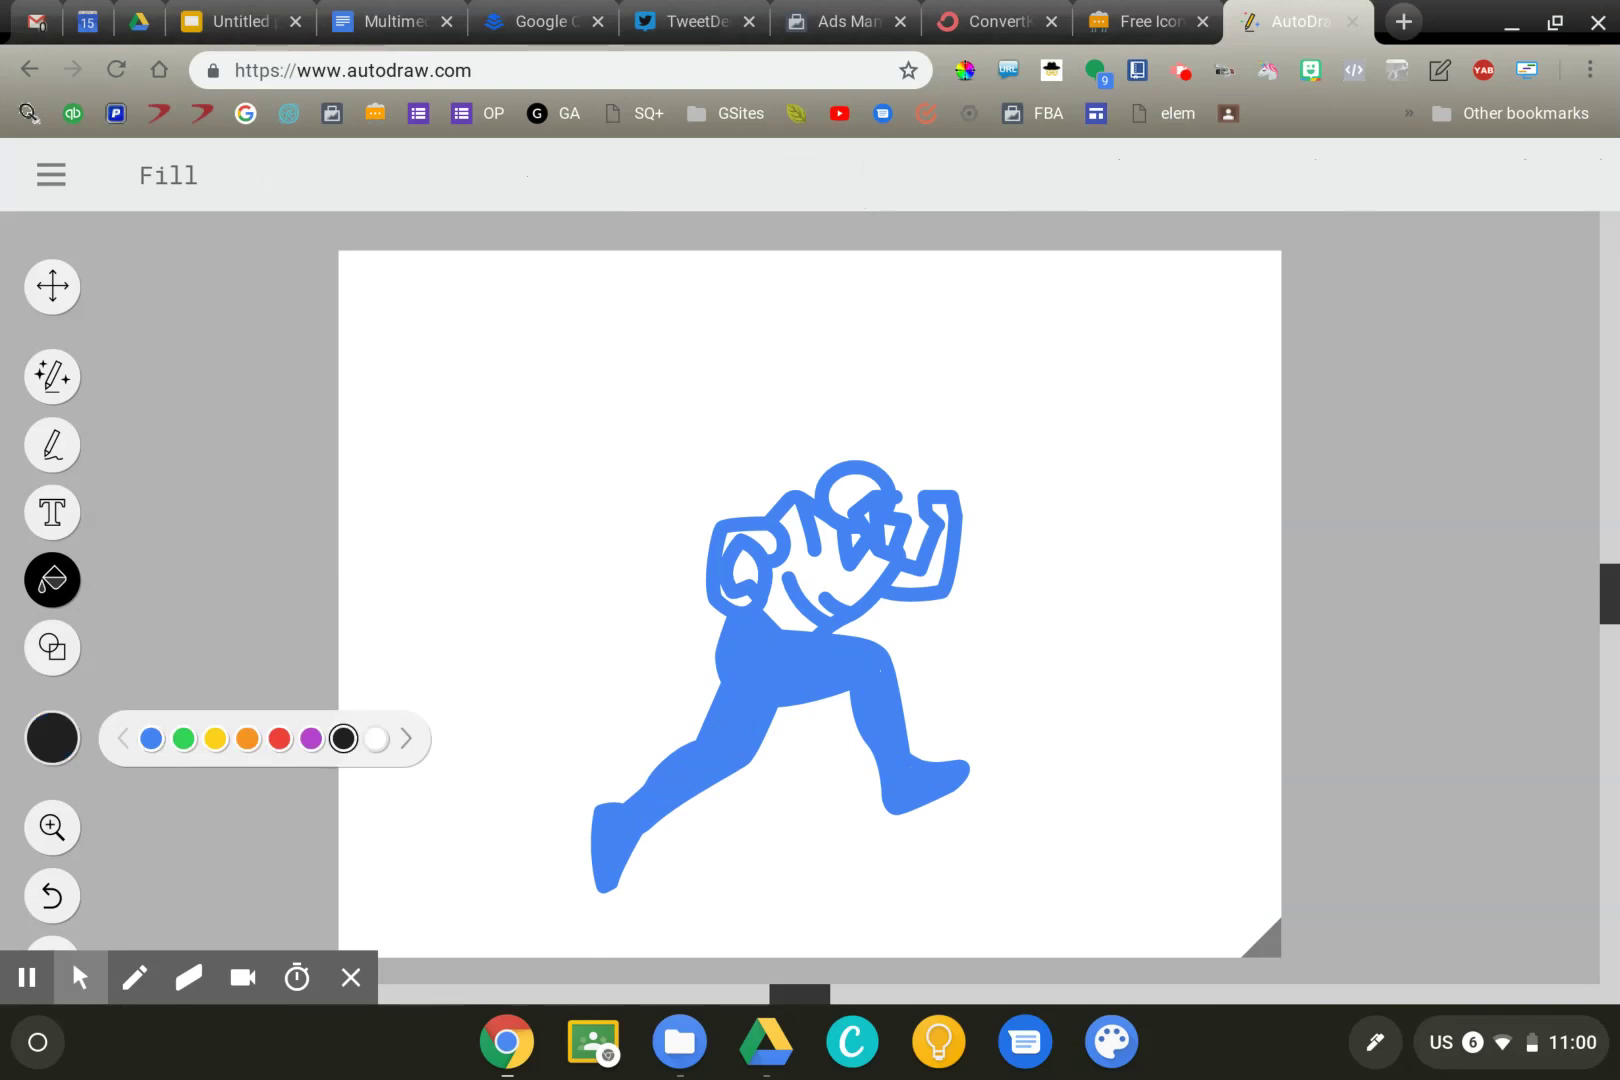
{"action": "left_click", "coordinate": [950, 540]}
Fill the player's jersey yellow and helmet blue.
{"action": "left_click", "coordinate": [215, 738]}
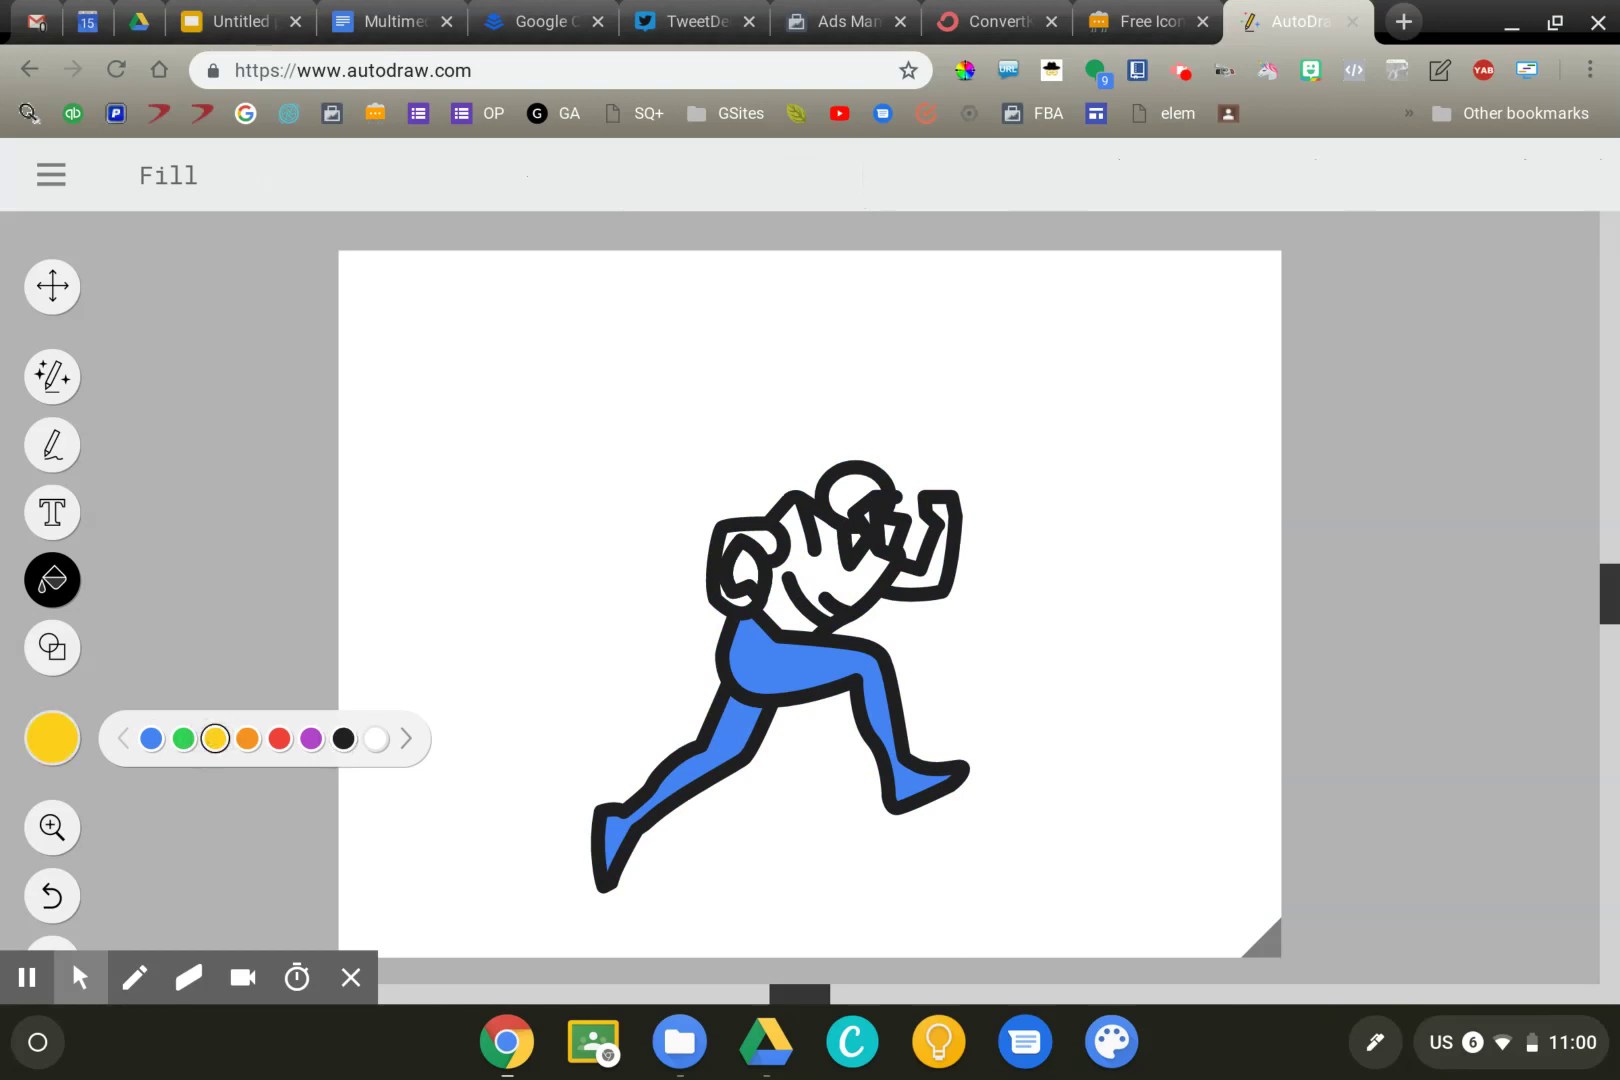
{"action": "left_click", "coordinate": [845, 565]}
{"action": "left_click", "coordinate": [151, 738]}
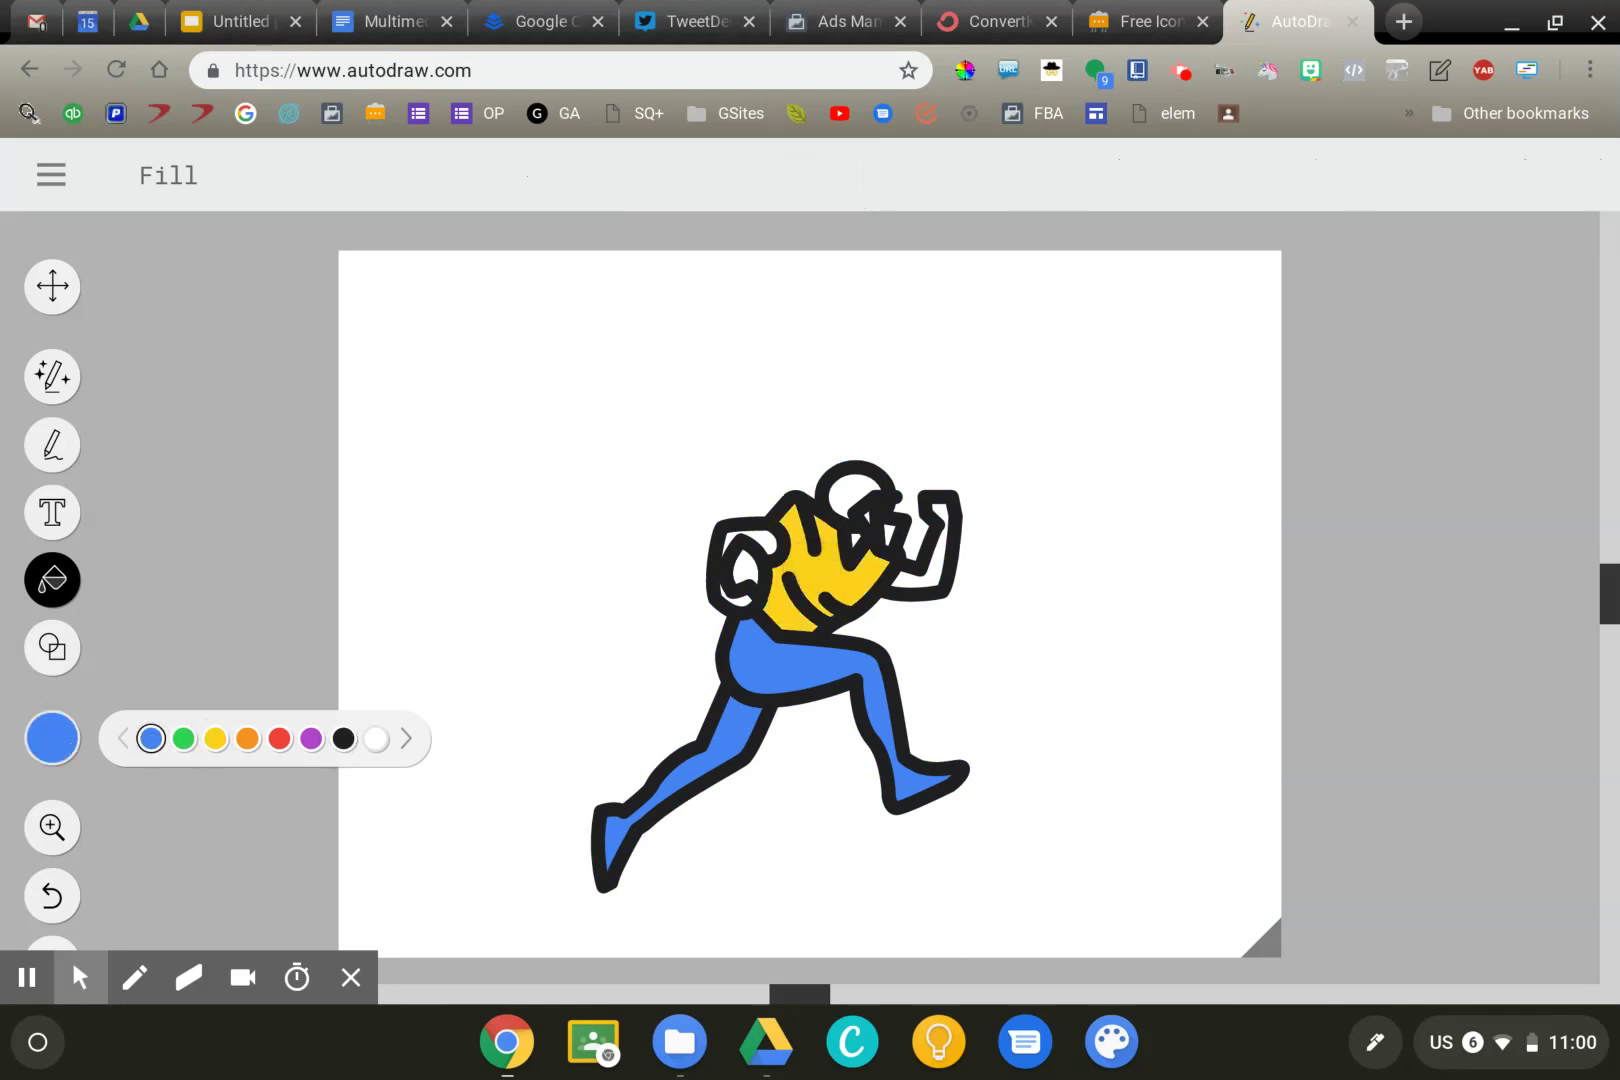
{"action": "left_click", "coordinate": [845, 490]}
Fill the held football brown and the outline and gap beside it light peach.
{"action": "left_click", "coordinate": [405, 738]}
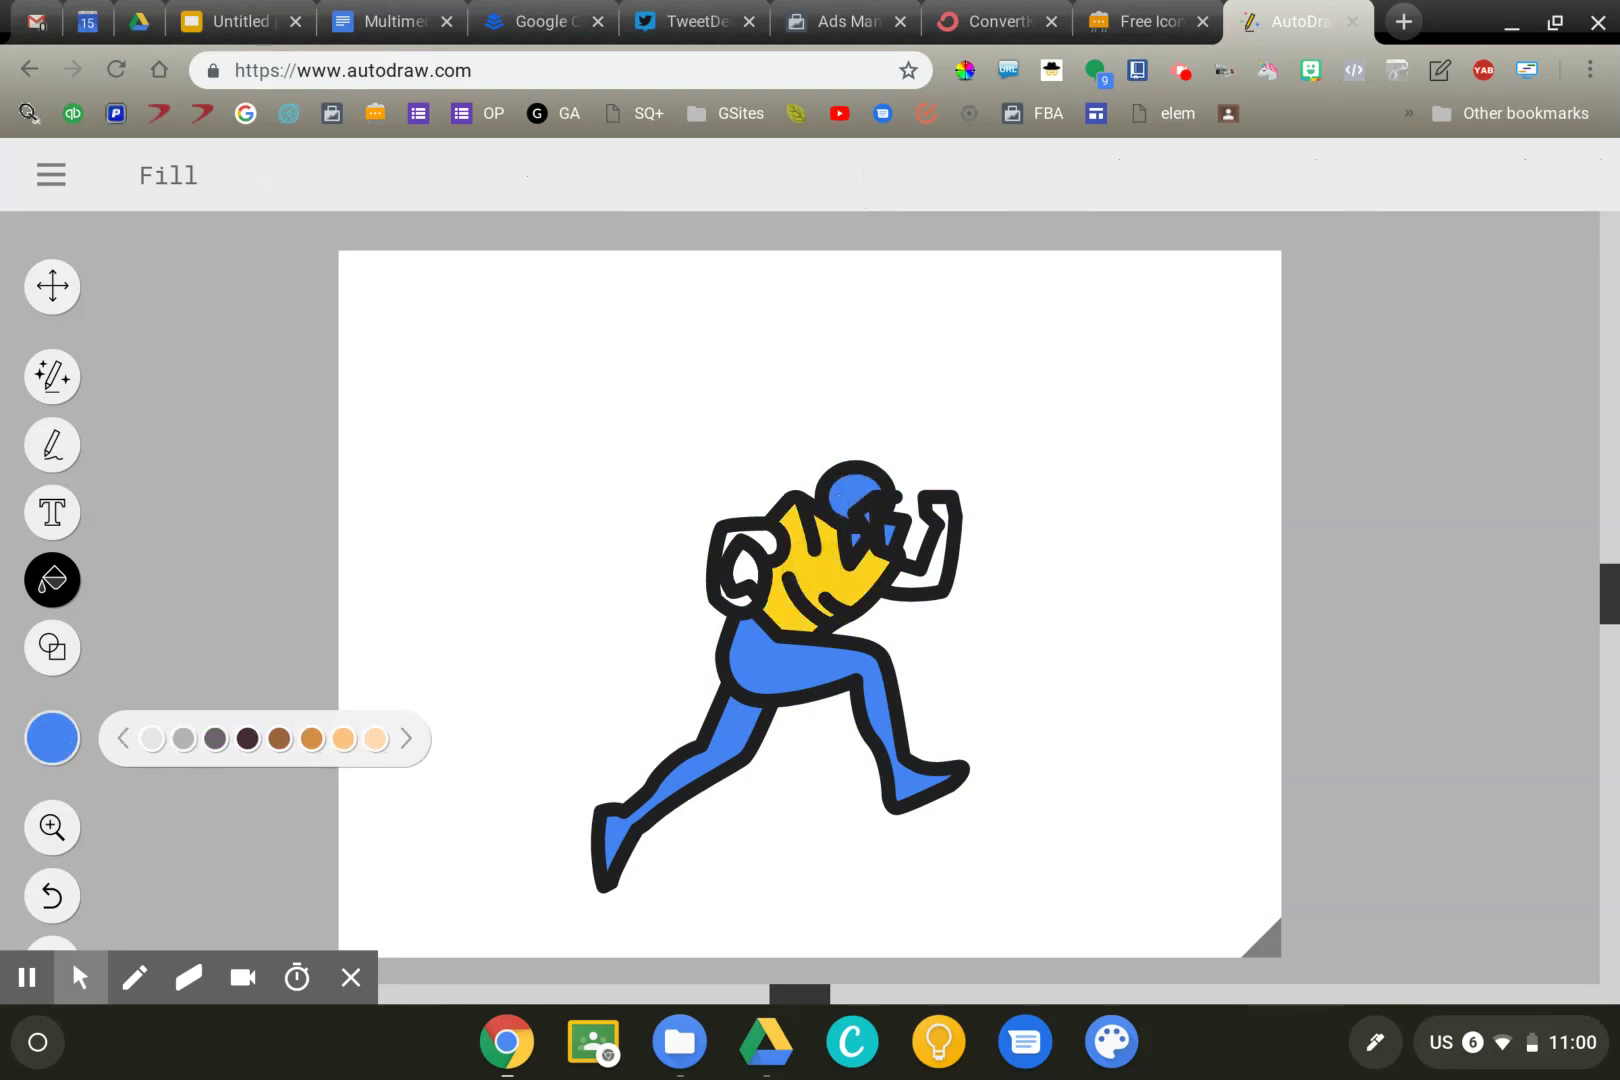
{"action": "left_click", "coordinate": [279, 738]}
{"action": "left_click", "coordinate": [745, 568]}
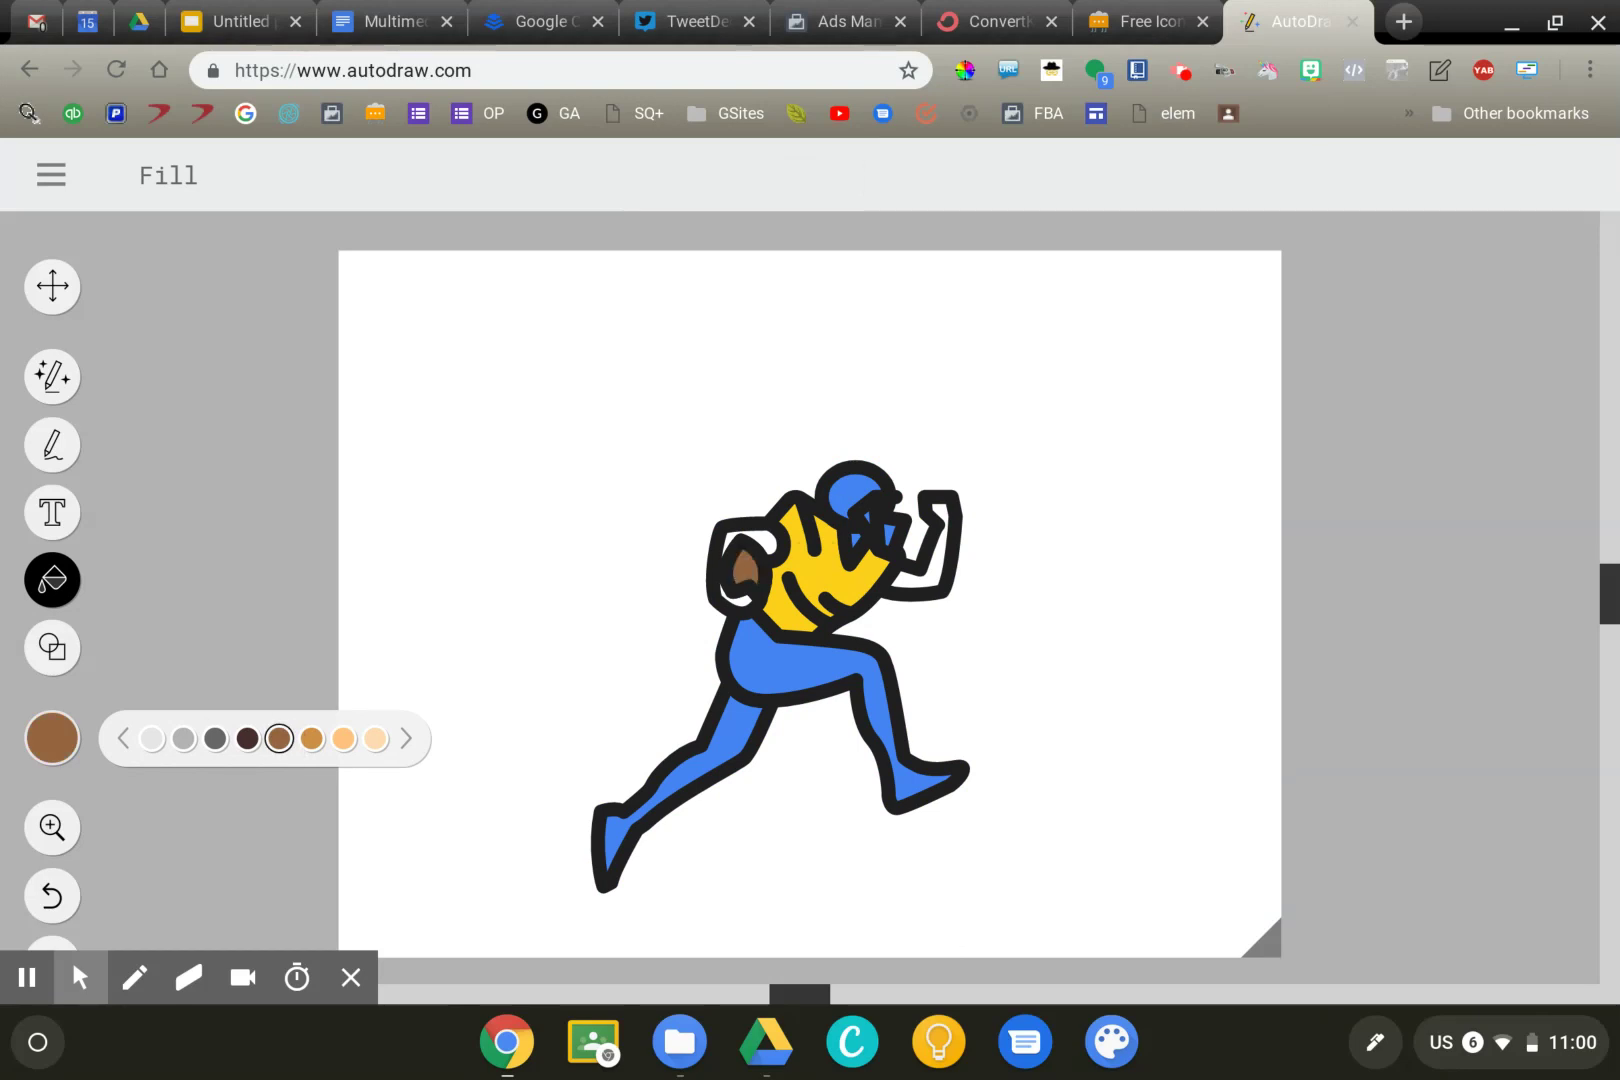
{"action": "left_click", "coordinate": [375, 738]}
{"action": "left_click", "coordinate": [767, 530]}
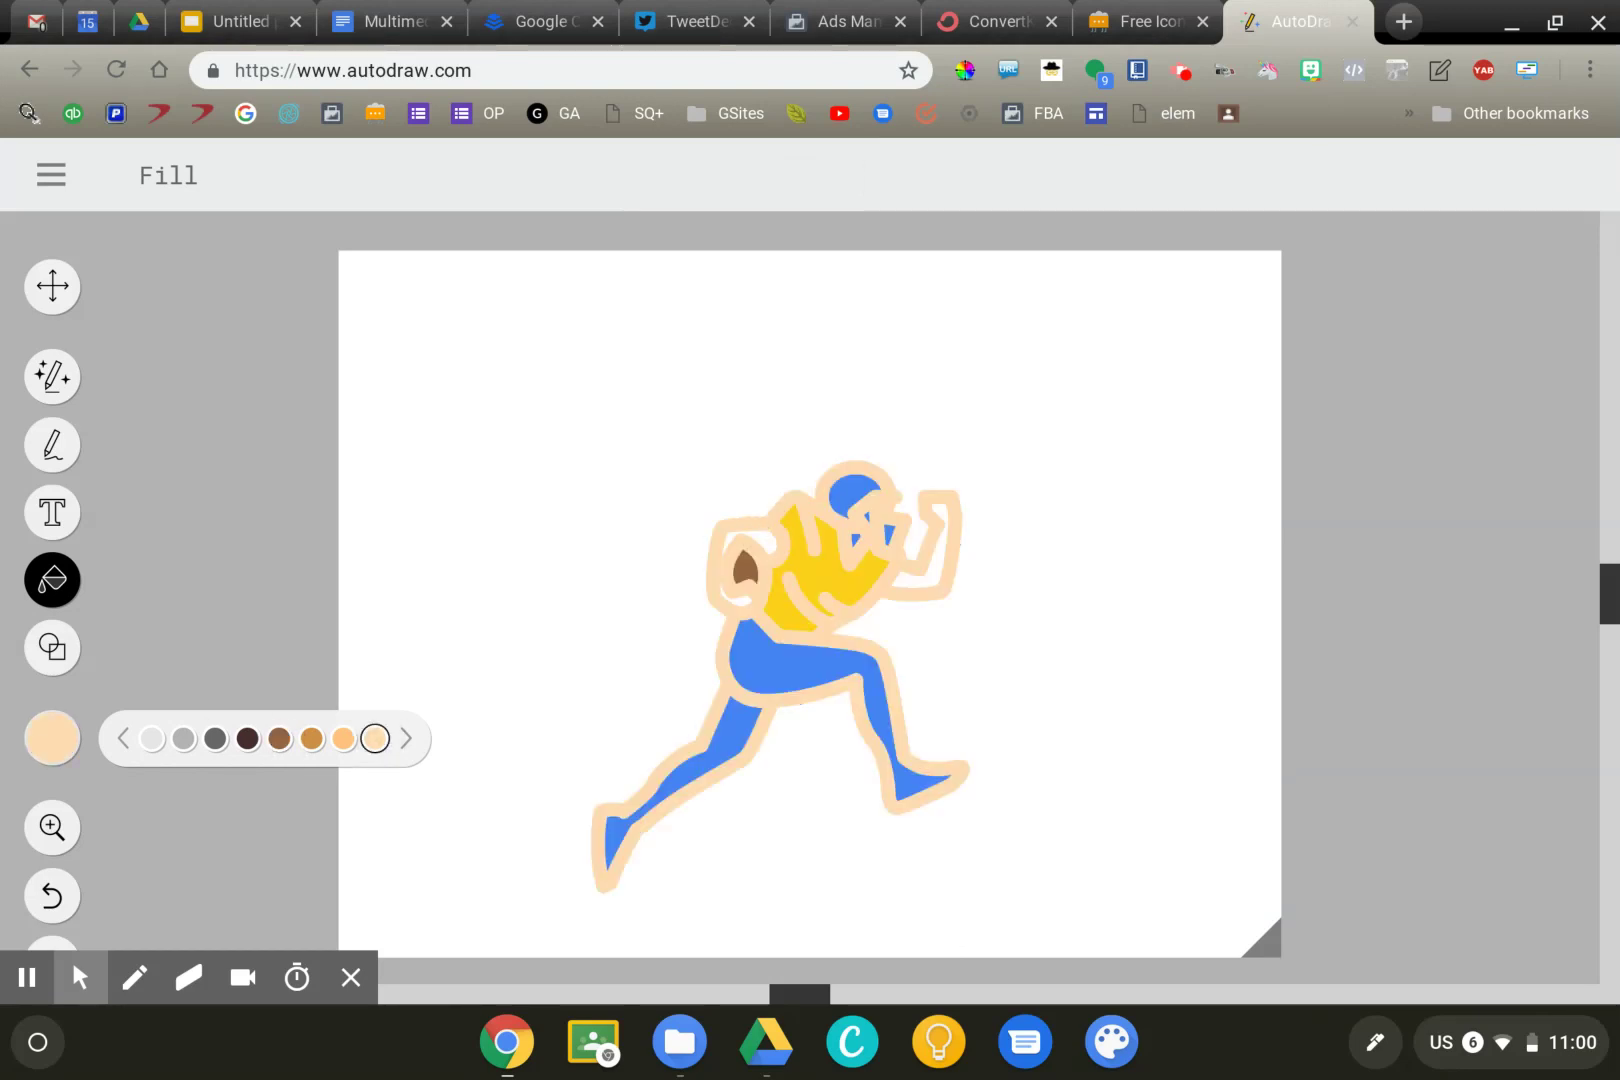
{"action": "left_click", "coordinate": [758, 538]}
Fill the canvas background dark grey and turn the player's outline black again.
{"action": "left_click", "coordinate": [151, 738]}
{"action": "left_click", "coordinate": [868, 741]}
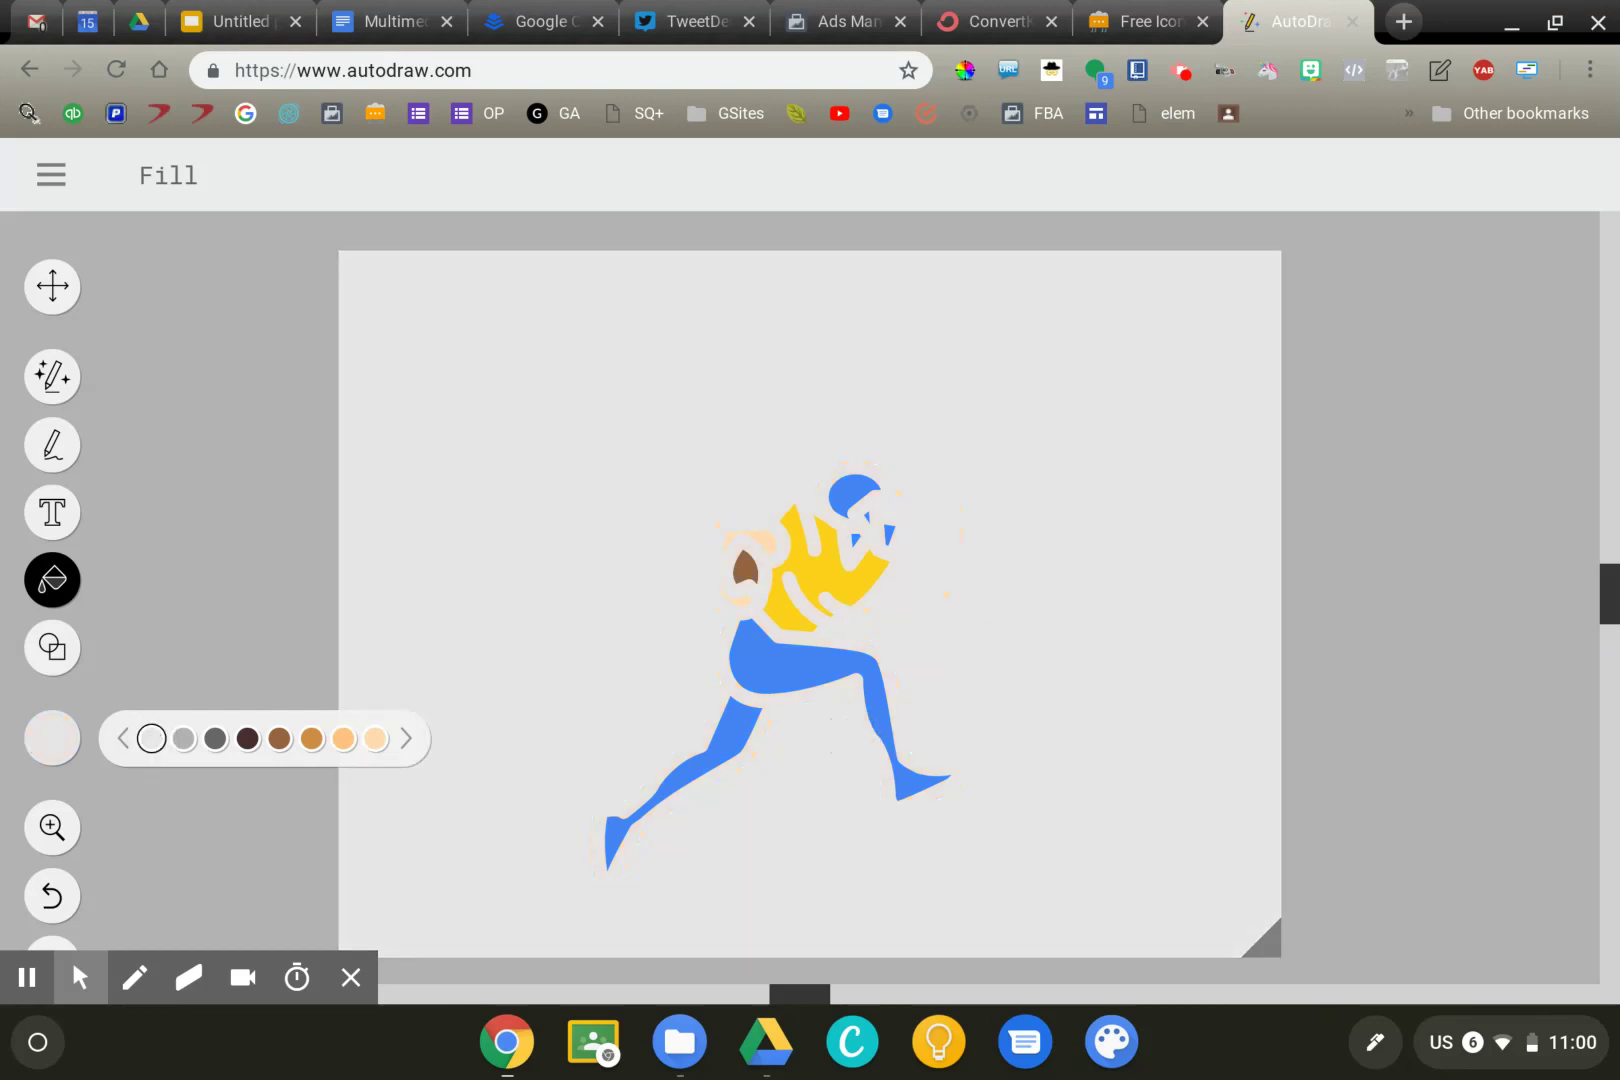
{"action": "left_click", "coordinate": [215, 738]}
{"action": "left_click", "coordinate": [524, 697]}
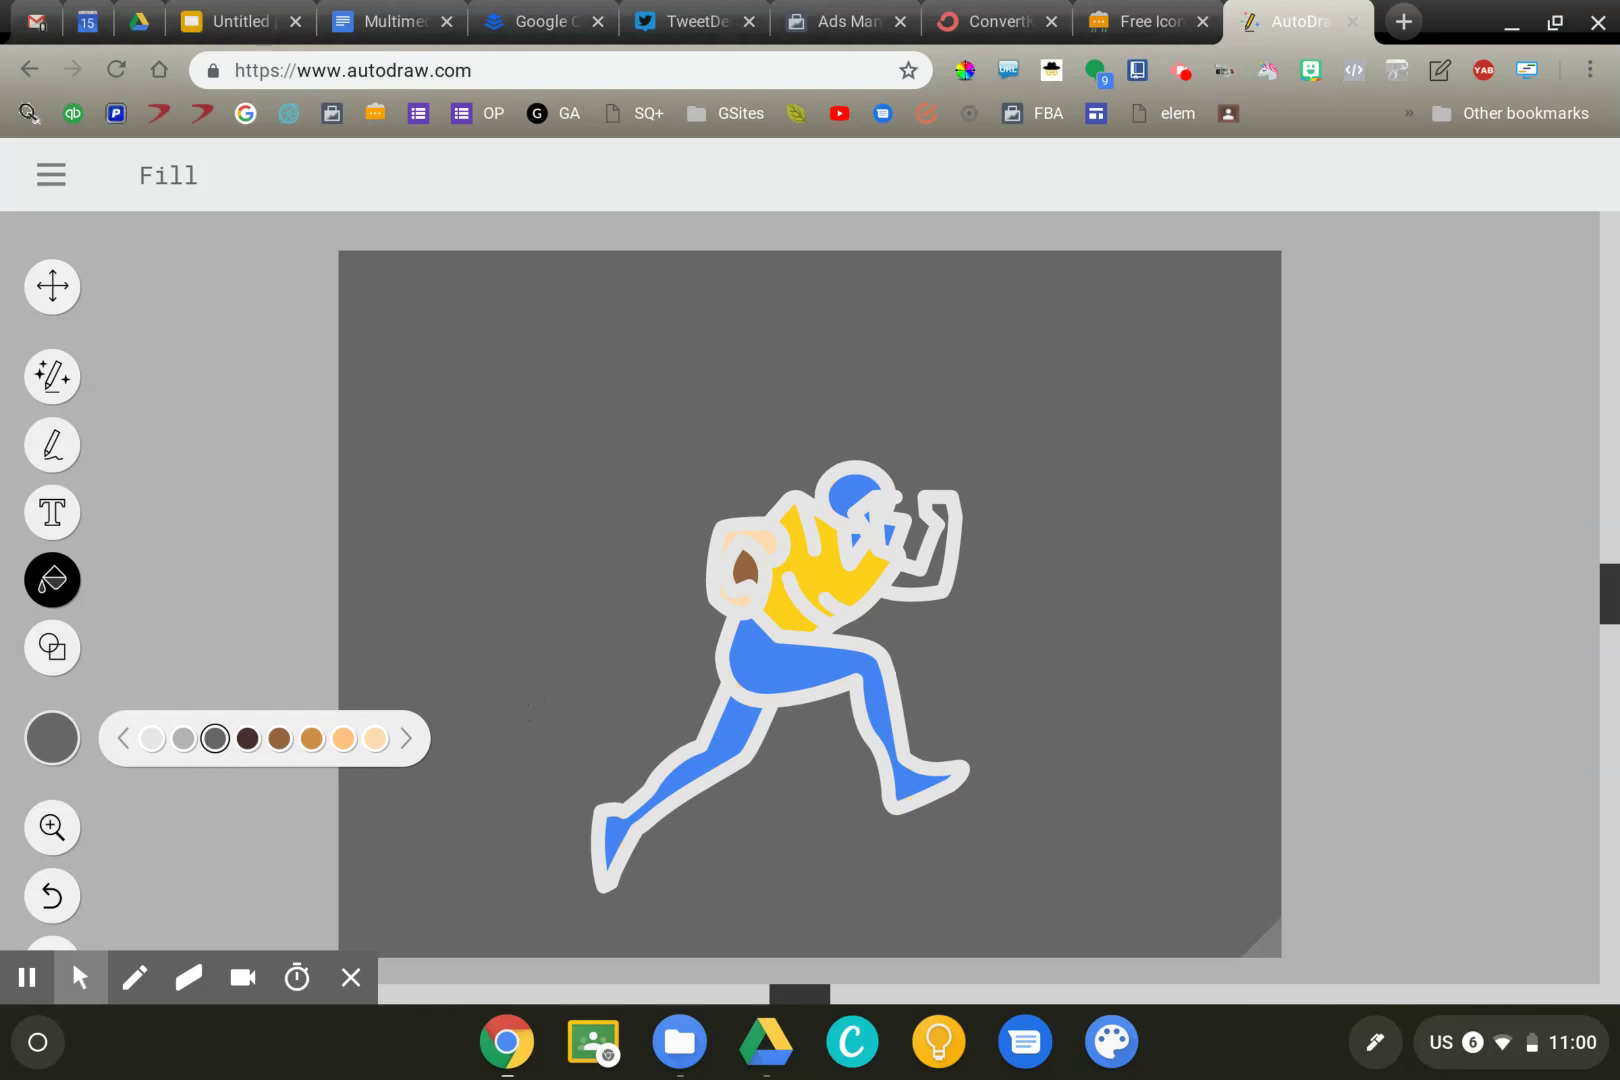
{"action": "left_click", "coordinate": [122, 738]}
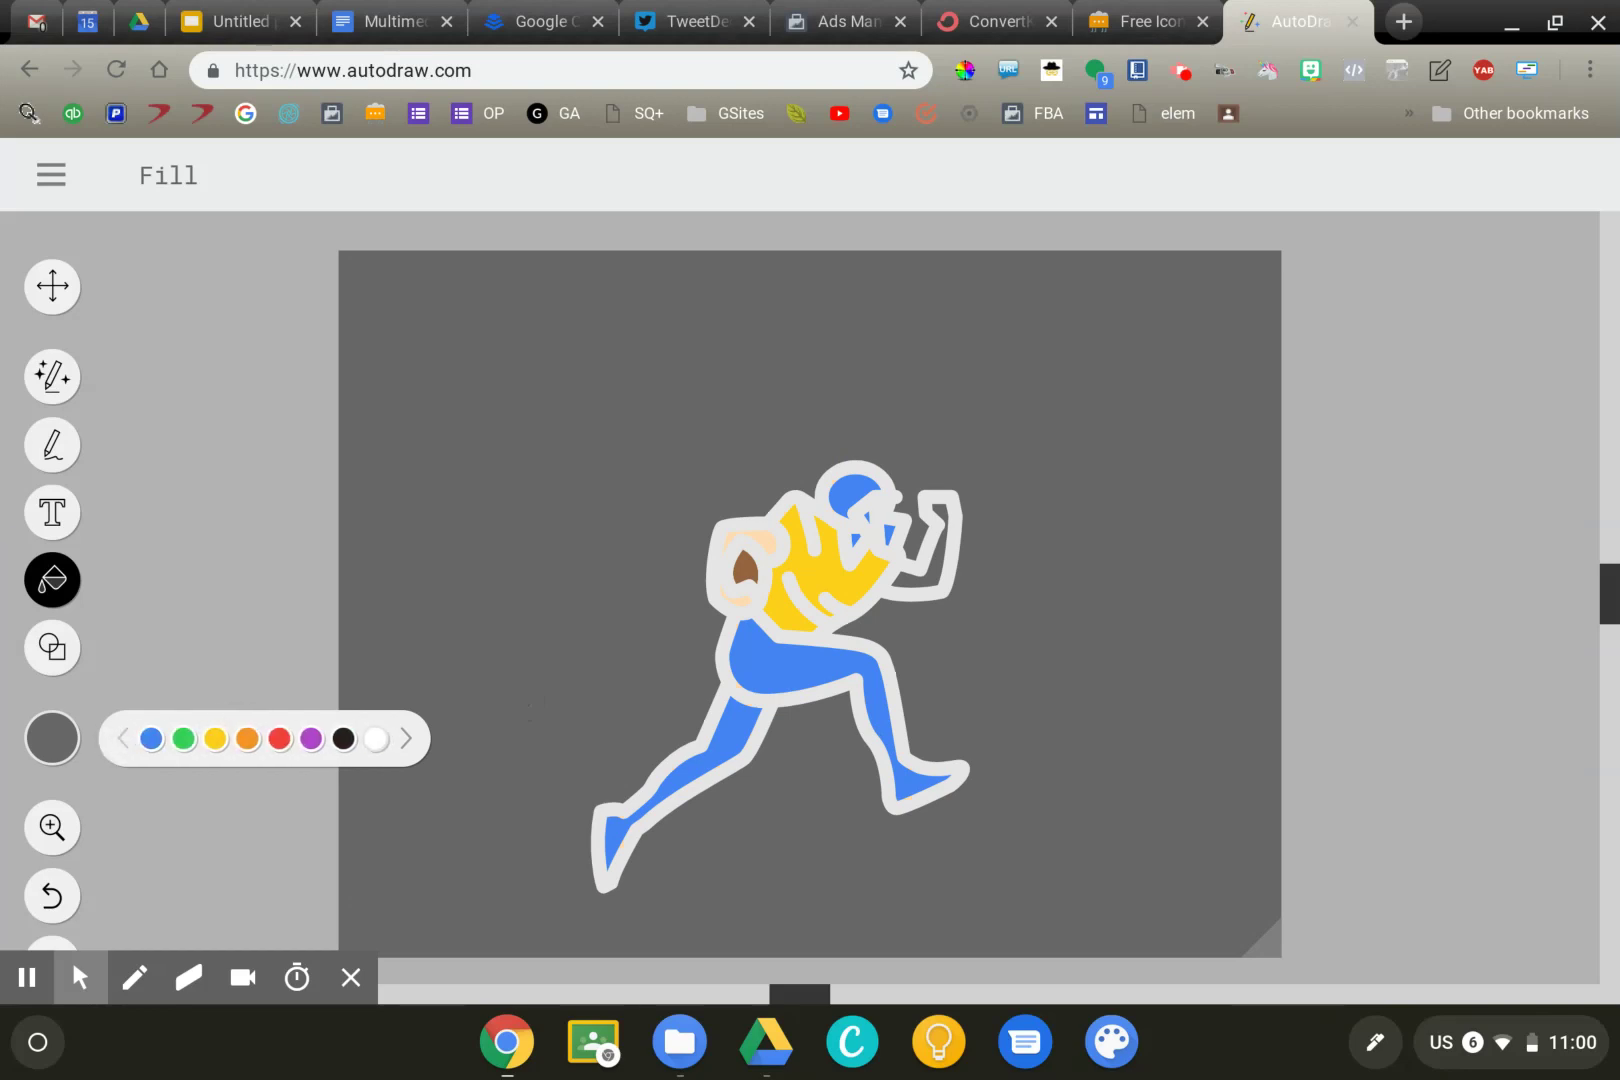
{"action": "left_click", "coordinate": [343, 738]}
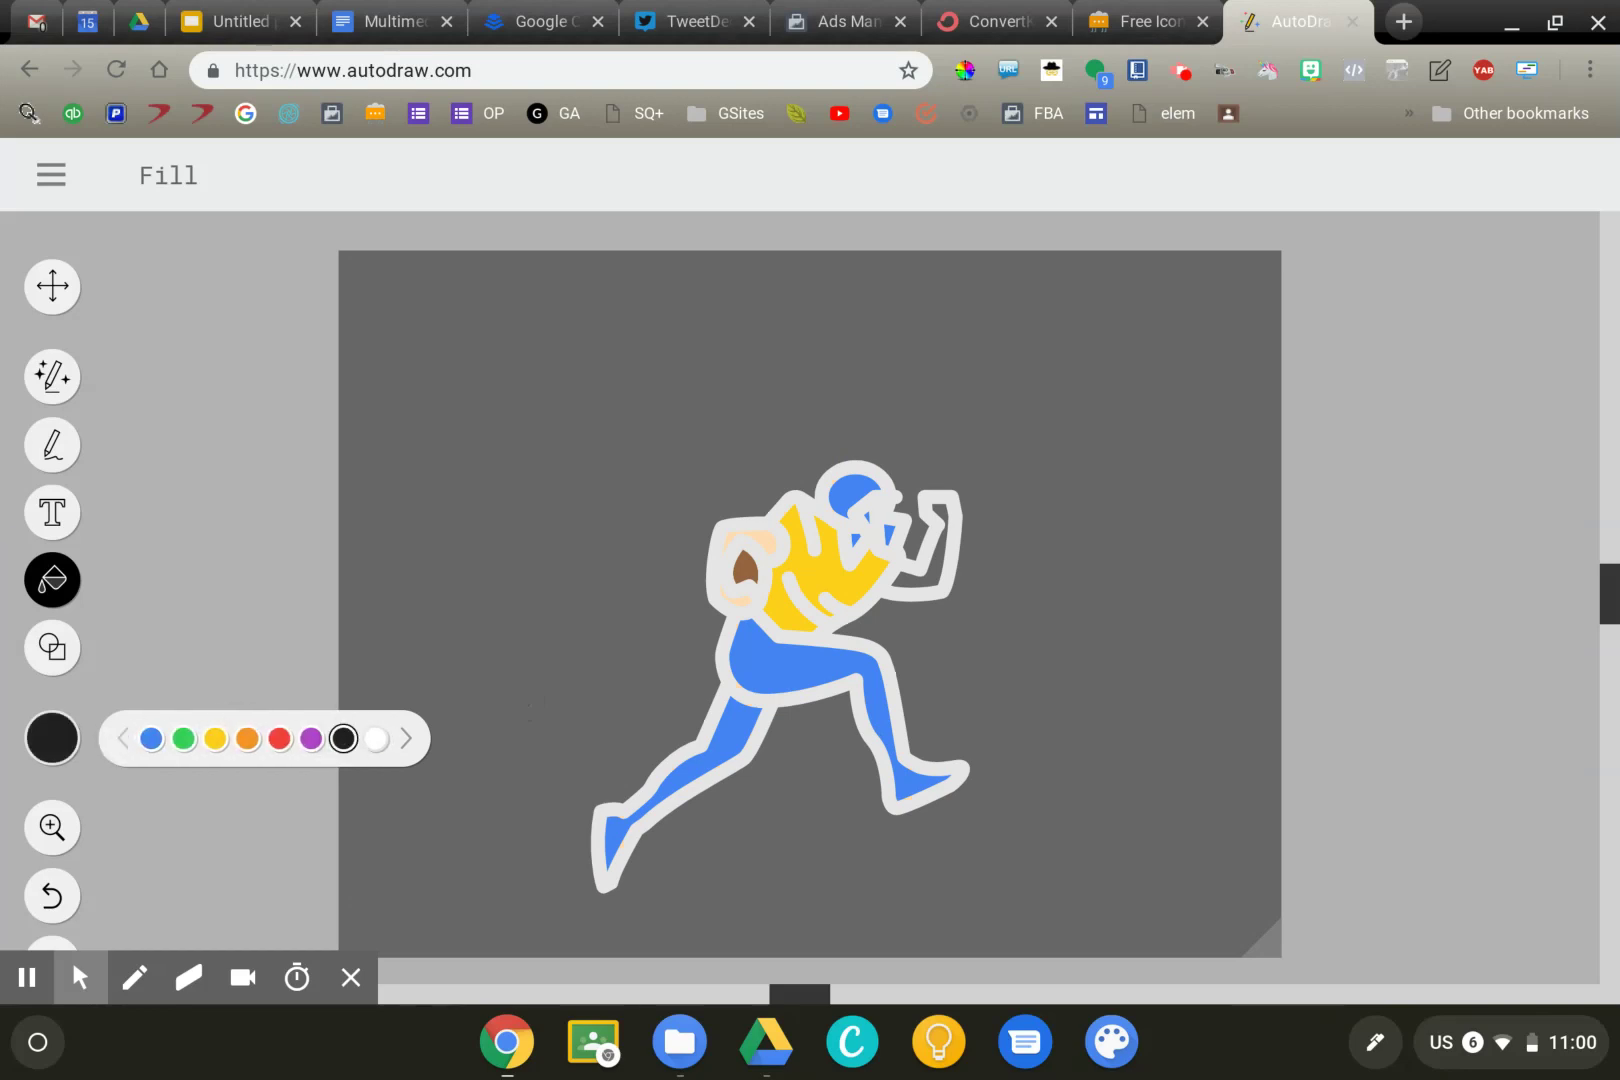
{"action": "left_click", "coordinate": [605, 805]}
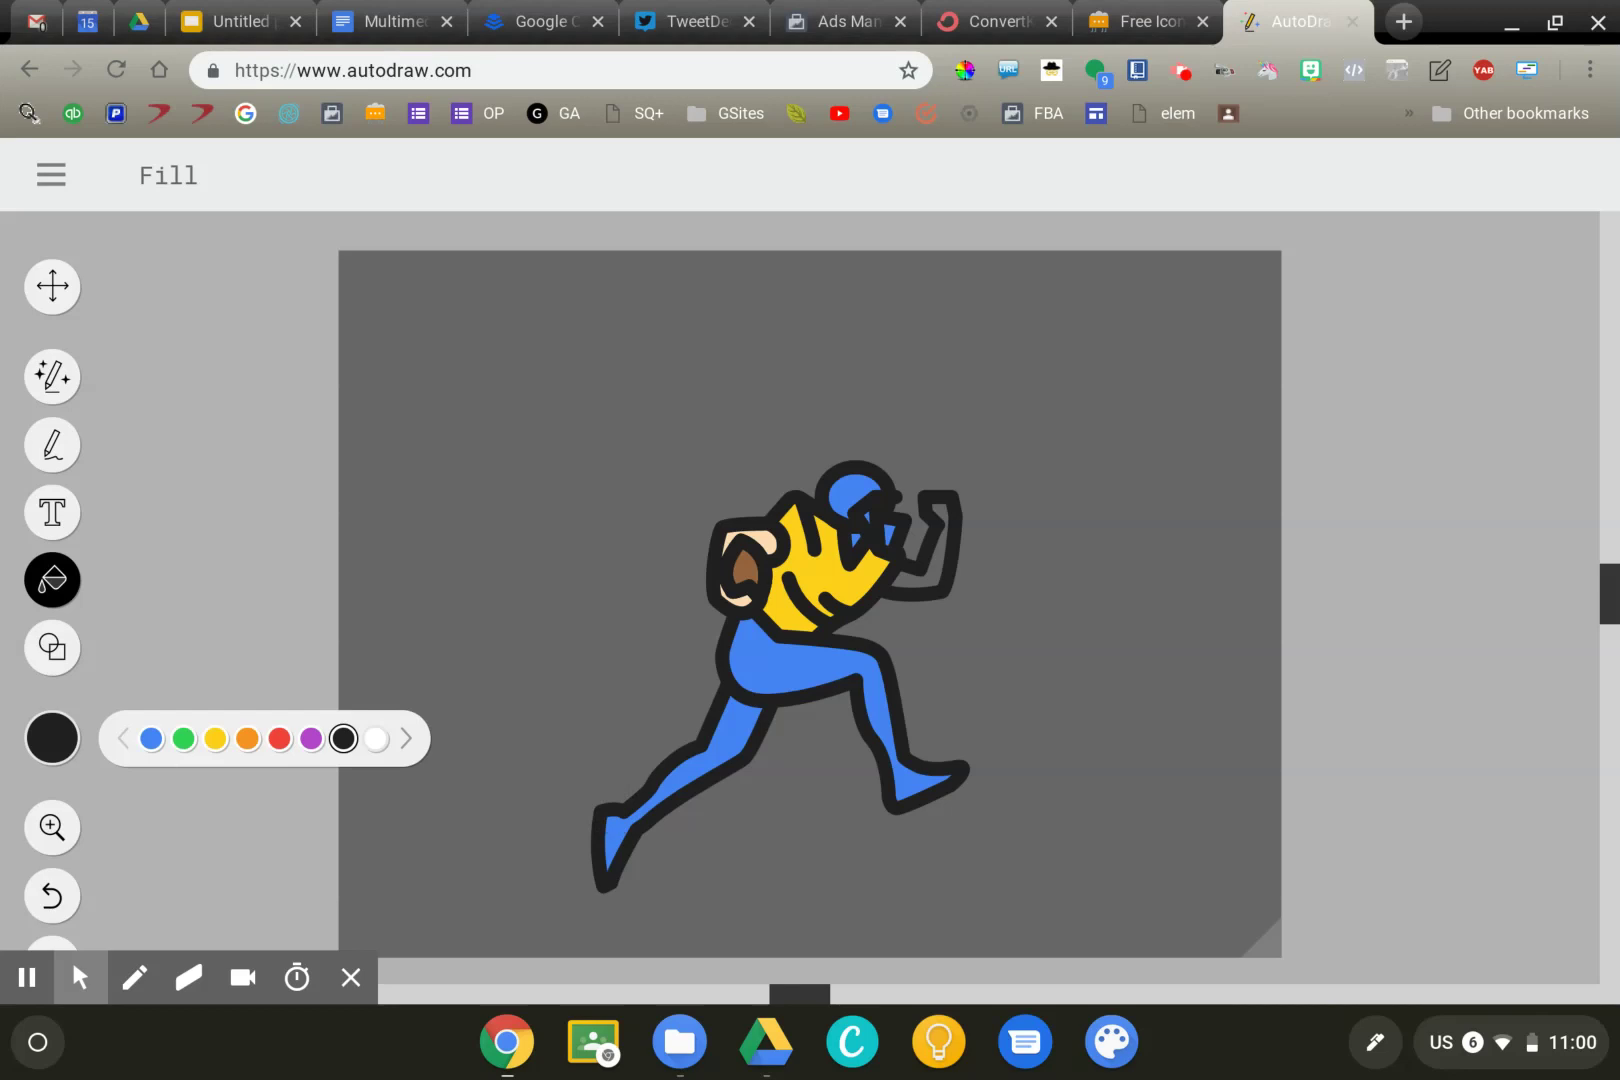